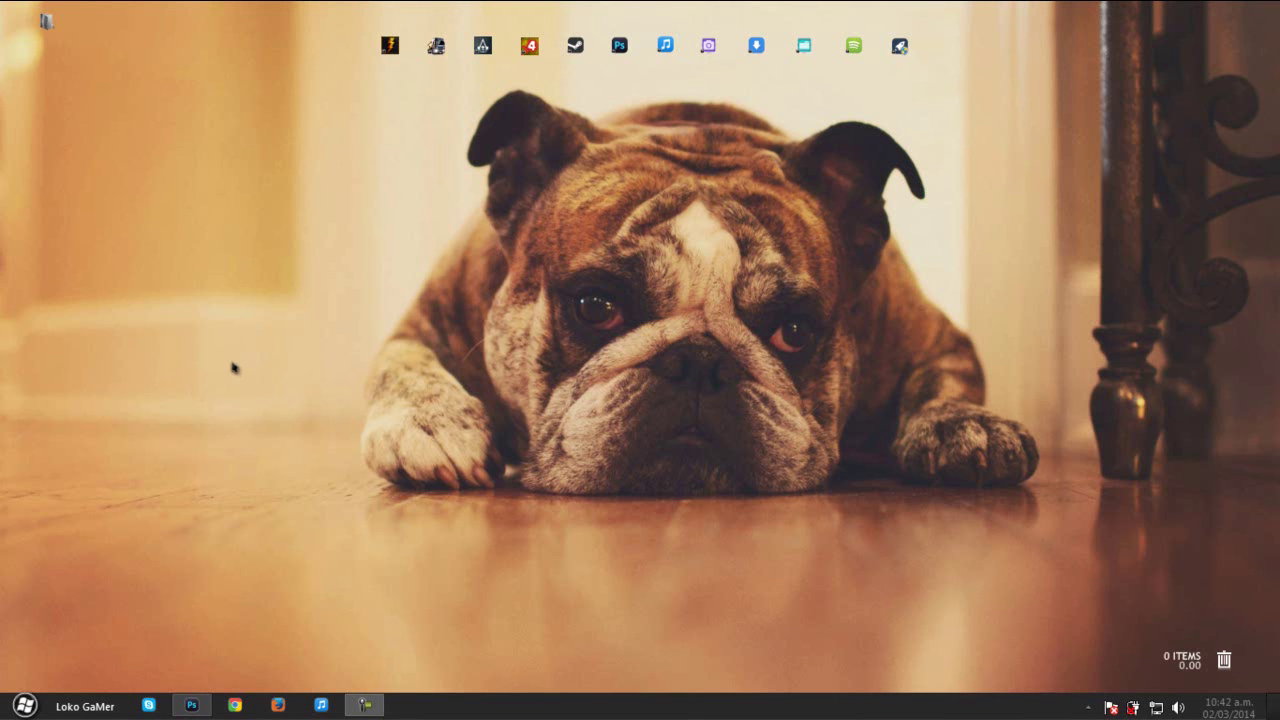
# Refresh the Windows desktop three times from its right-click menu.
pyautogui.rightClick(620, 229)
pyautogui.click(676, 281)
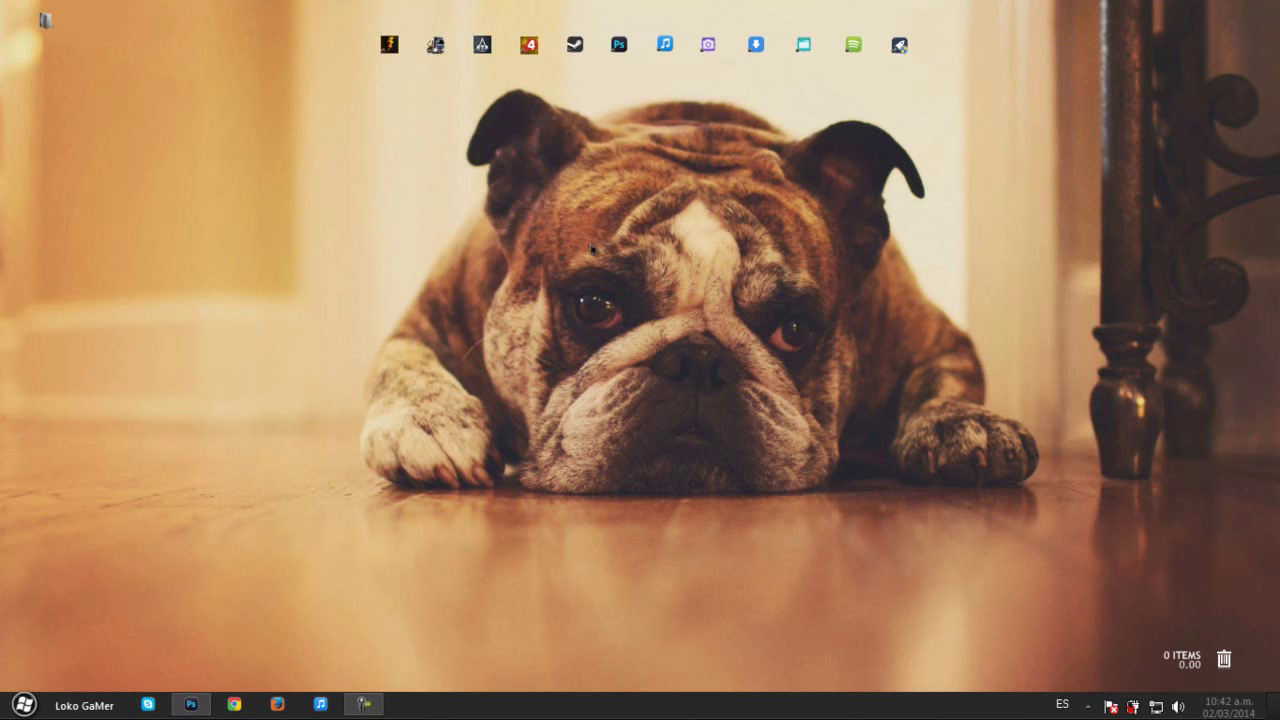
pyautogui.rightClick(548, 275)
pyautogui.click(600, 327)
pyautogui.rightClick(492, 304)
pyautogui.click(557, 358)
# Back in Photoshop, type 'LOKO GAMER' on the canvas and shift it left.
pyautogui.click(191, 705)
pyautogui.click(492, 338)
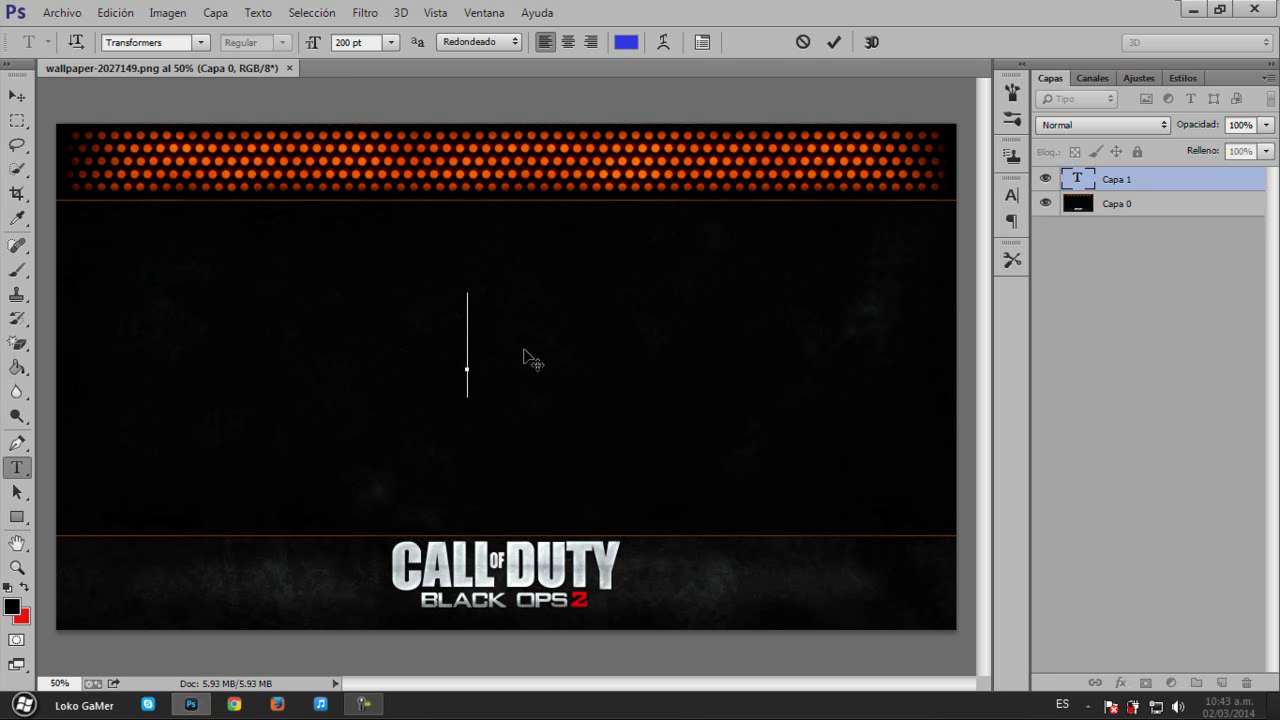
pyautogui.write('LOKO ')
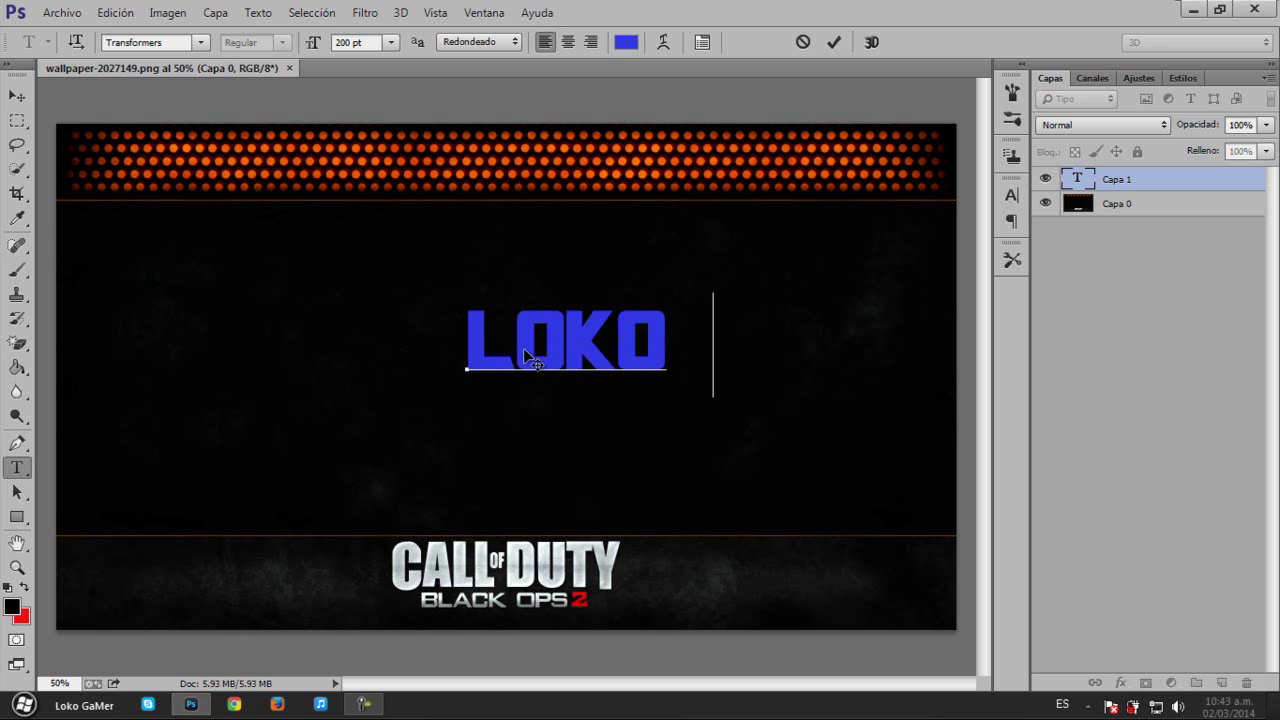
pyautogui.write('GAMER')
pyautogui.rightClick(523, 350)
pyautogui.click(818, 450)
pyautogui.moveTo(828, 429); pyautogui.dragTo(590, 435)
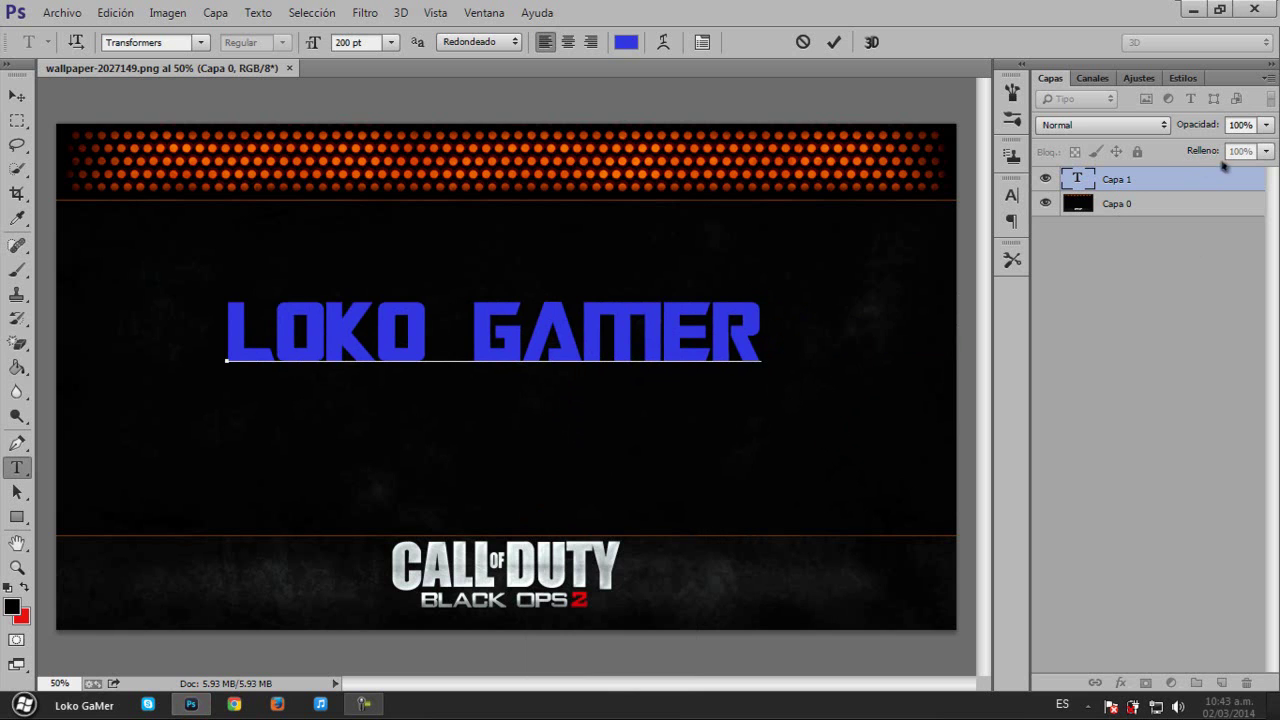
# Commit the text and lower the 'loko gamer' layer's fill to 0%.
pyautogui.click(1266, 151)
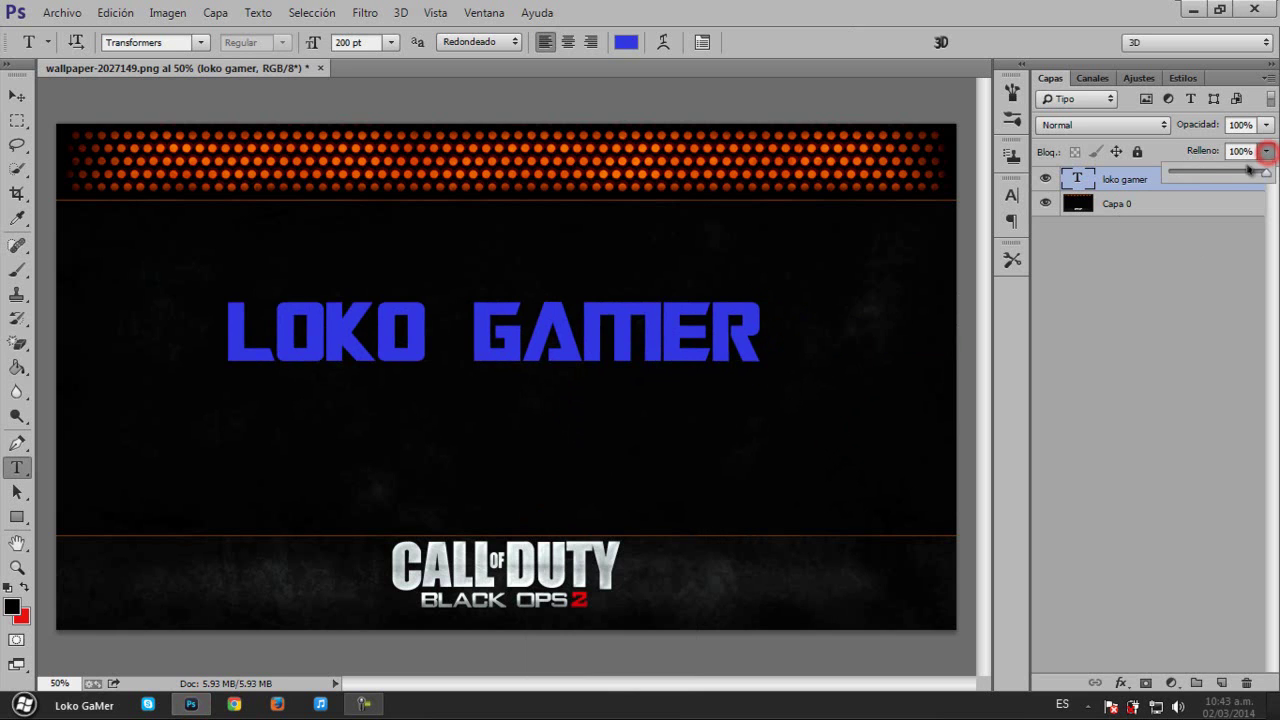
pyautogui.moveTo(1265, 172); pyautogui.dragTo(1170, 172)
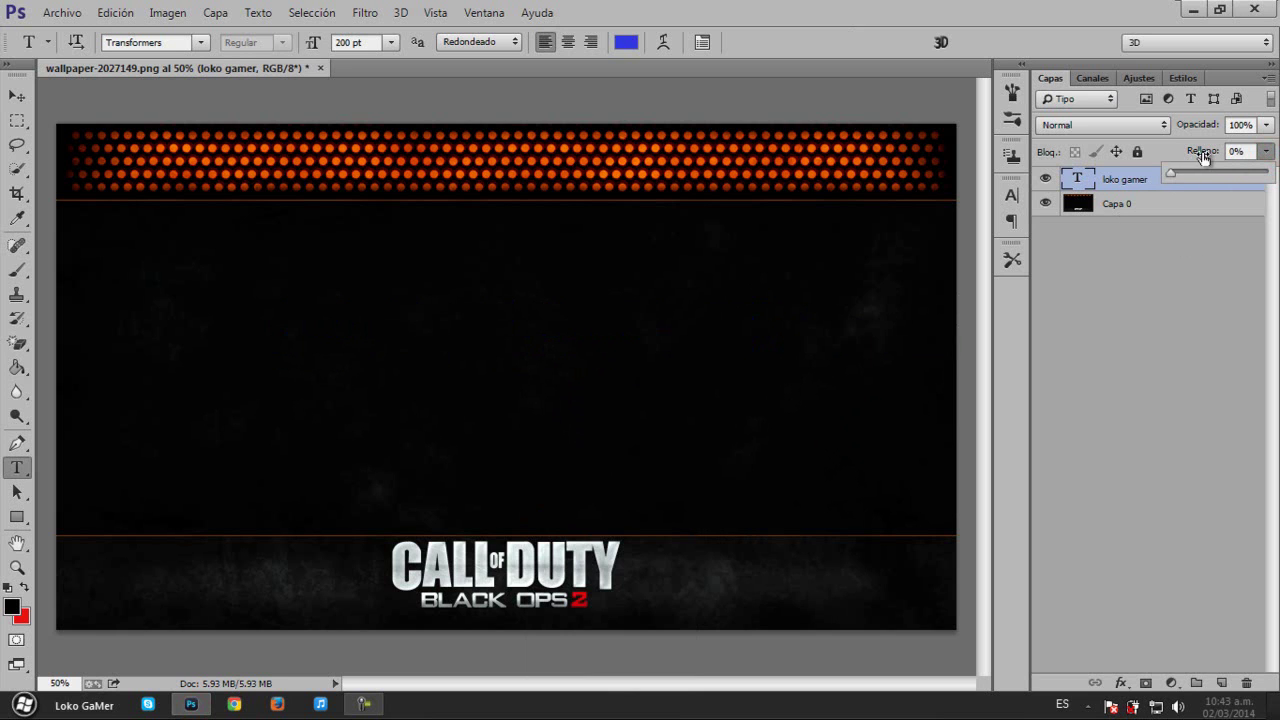
pyautogui.click(1185, 263)
pyautogui.click(1150, 180)
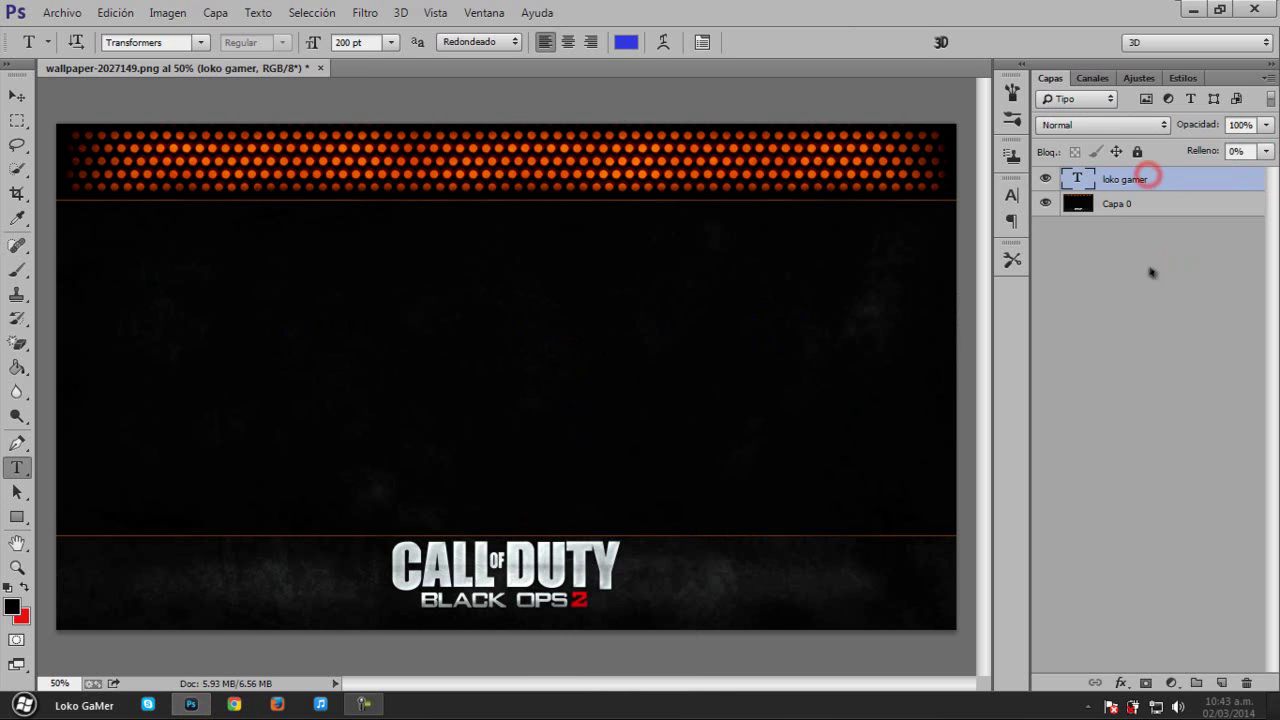
pyautogui.click(1121, 684)
# Add a 2 px Stroke in pale lavender #ece2f6 to the LOKO GAMER layer style.
pyautogui.click(1100, 451)
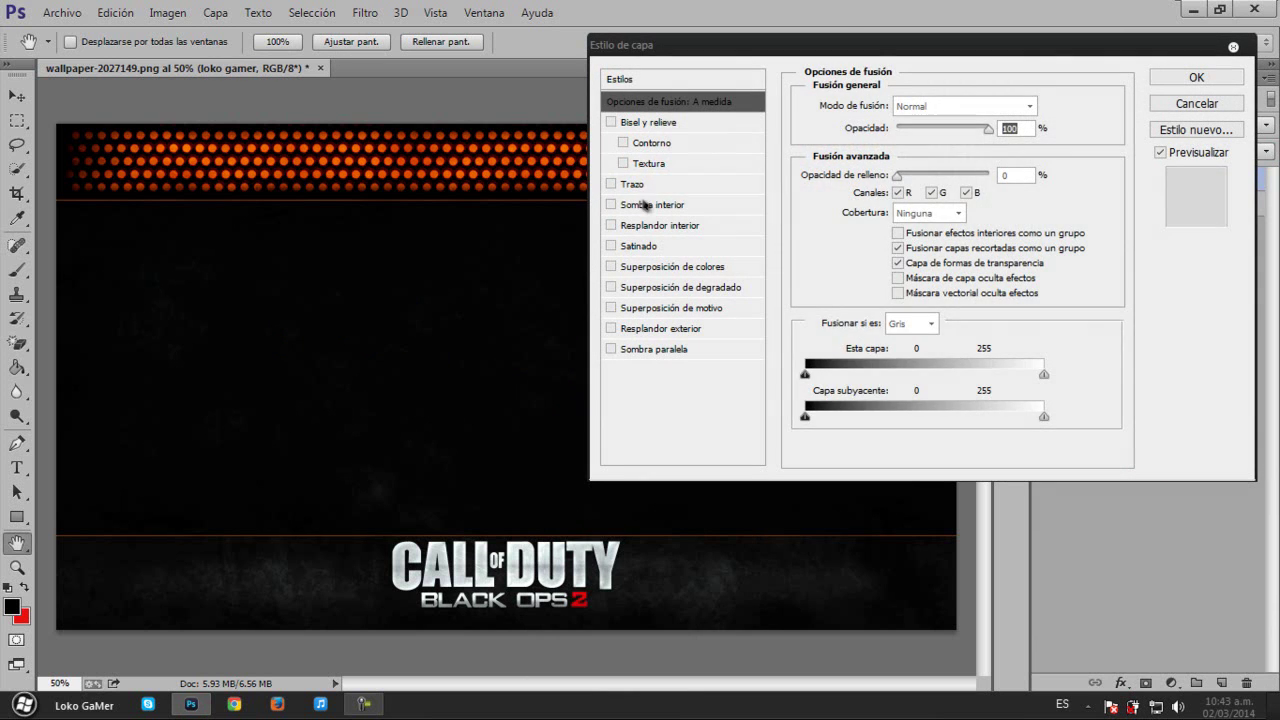
pyautogui.click(632, 184)
pyautogui.click(1010, 103)
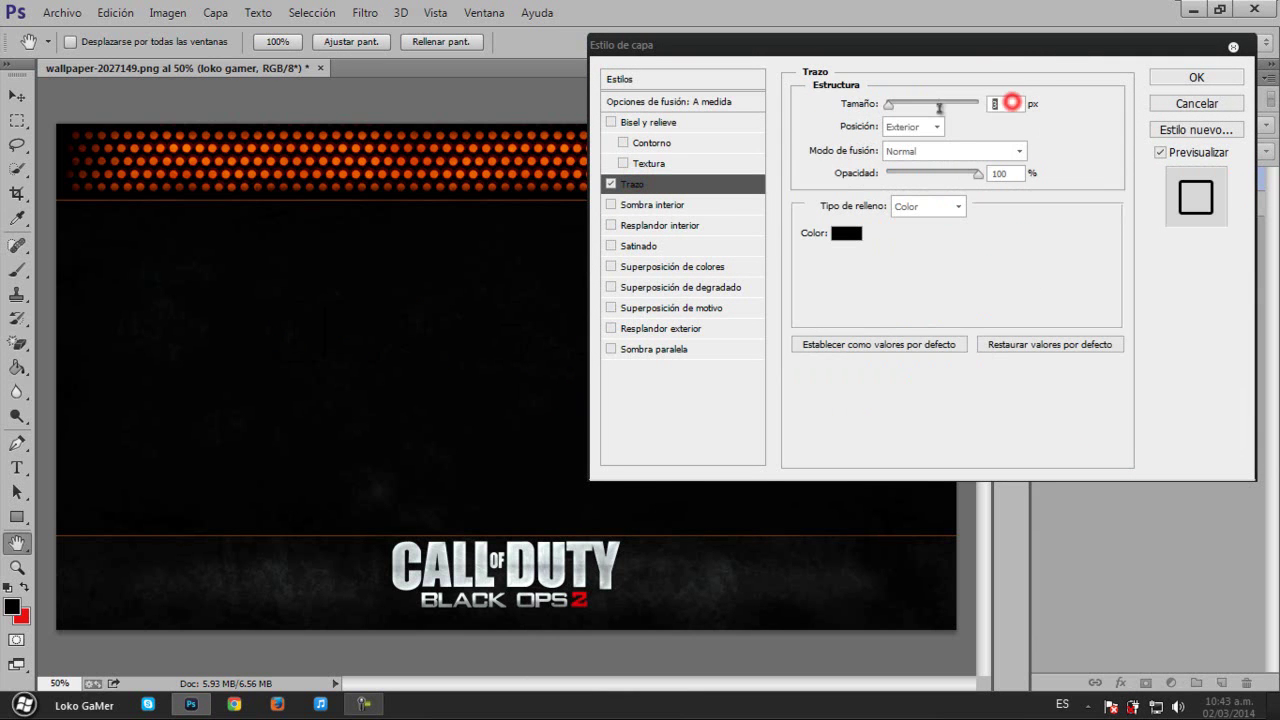
pyautogui.write('2')
pyautogui.click(857, 236)
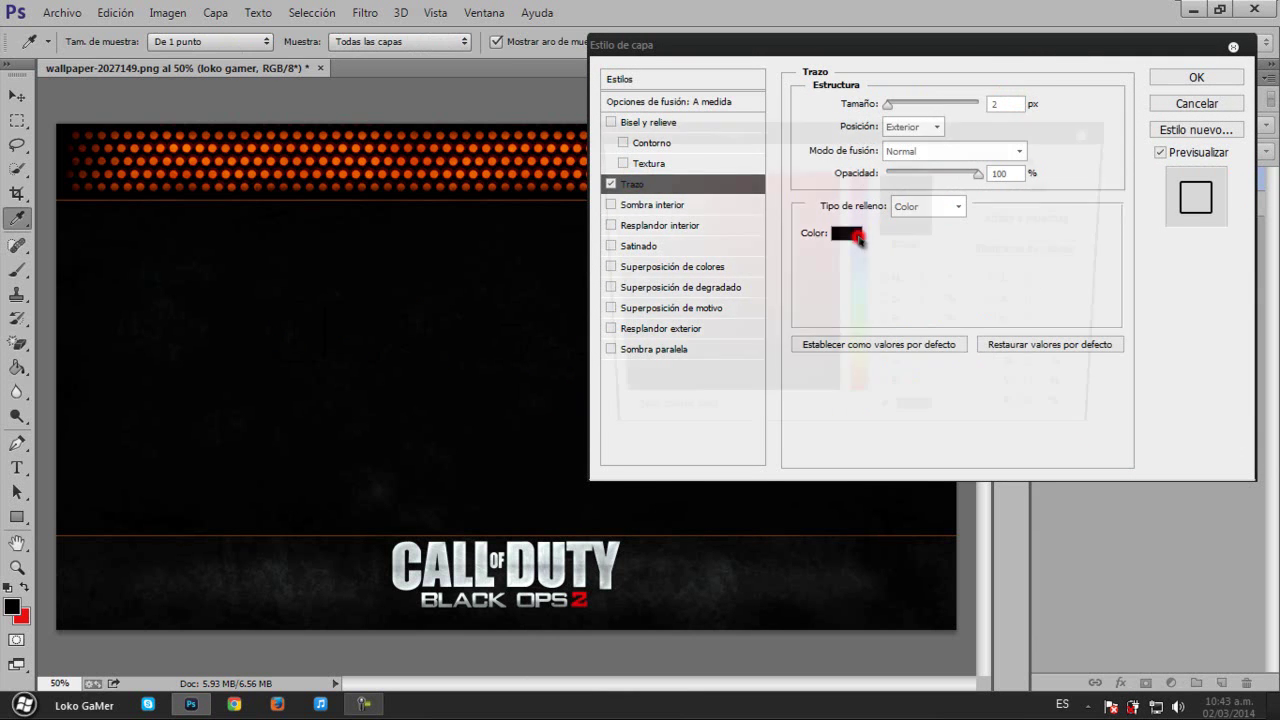
pyautogui.press('BackSpace')
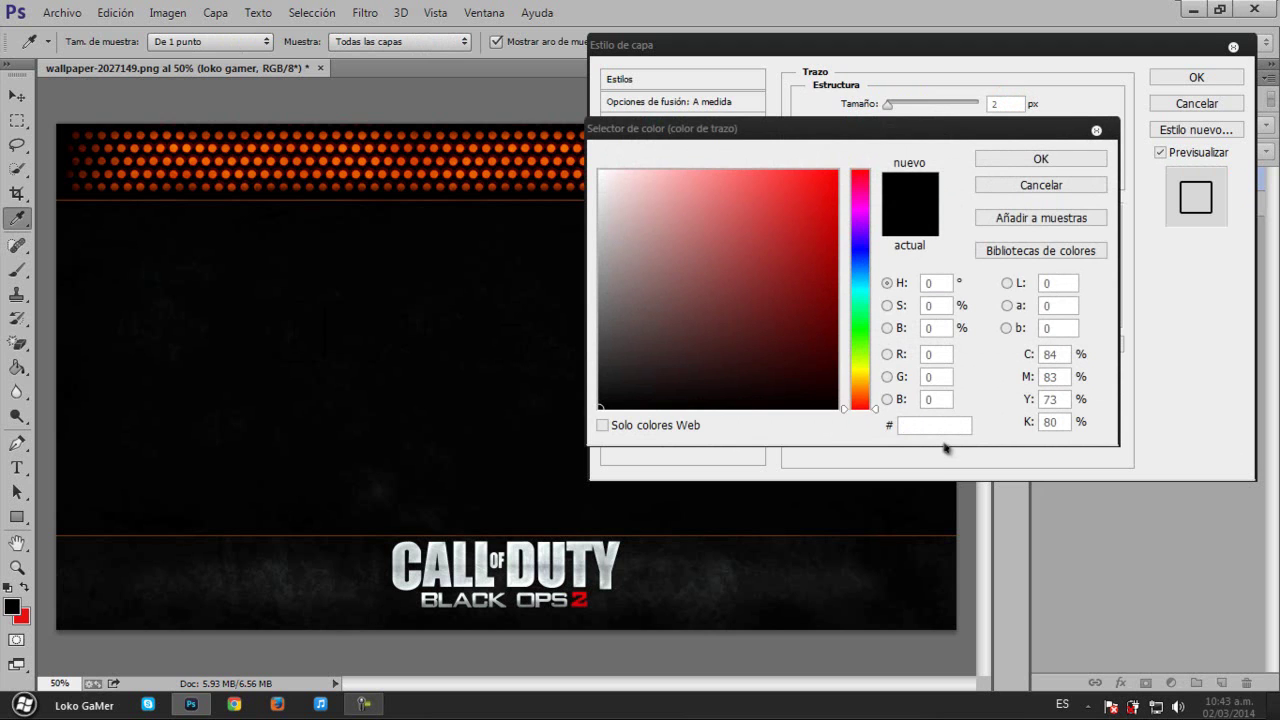
pyautogui.write('e')
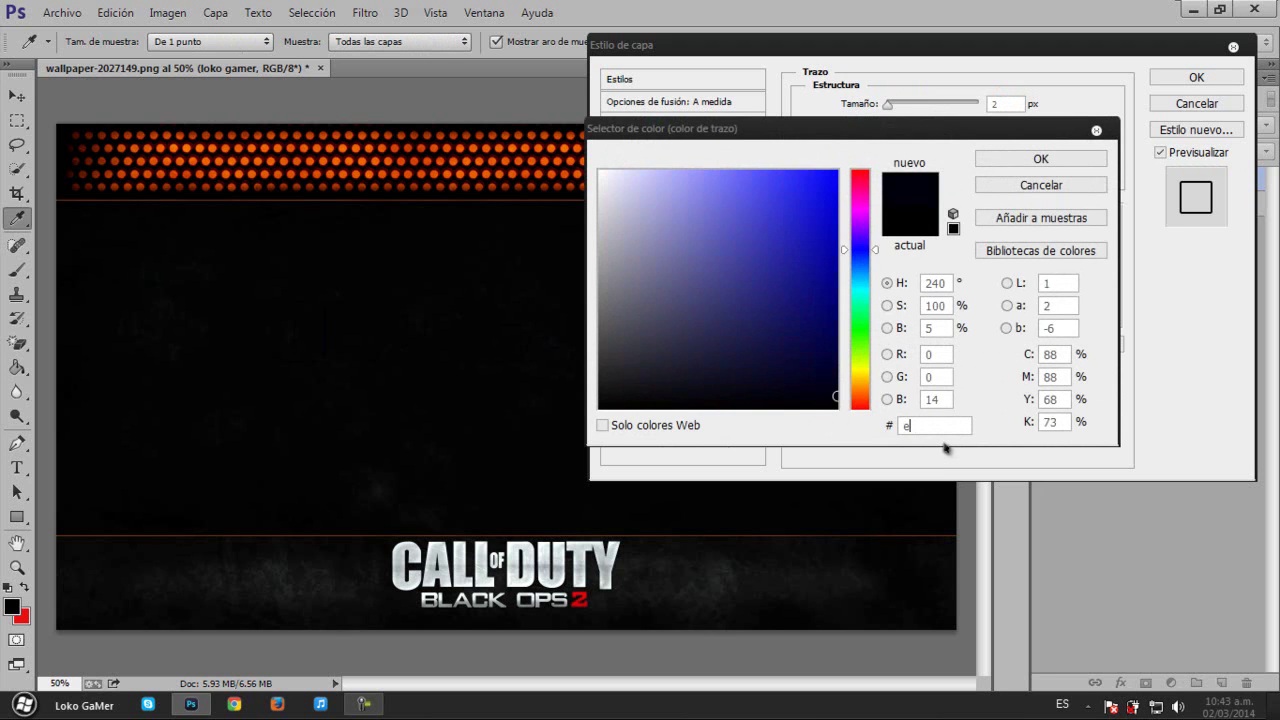
pyautogui.write('ce')
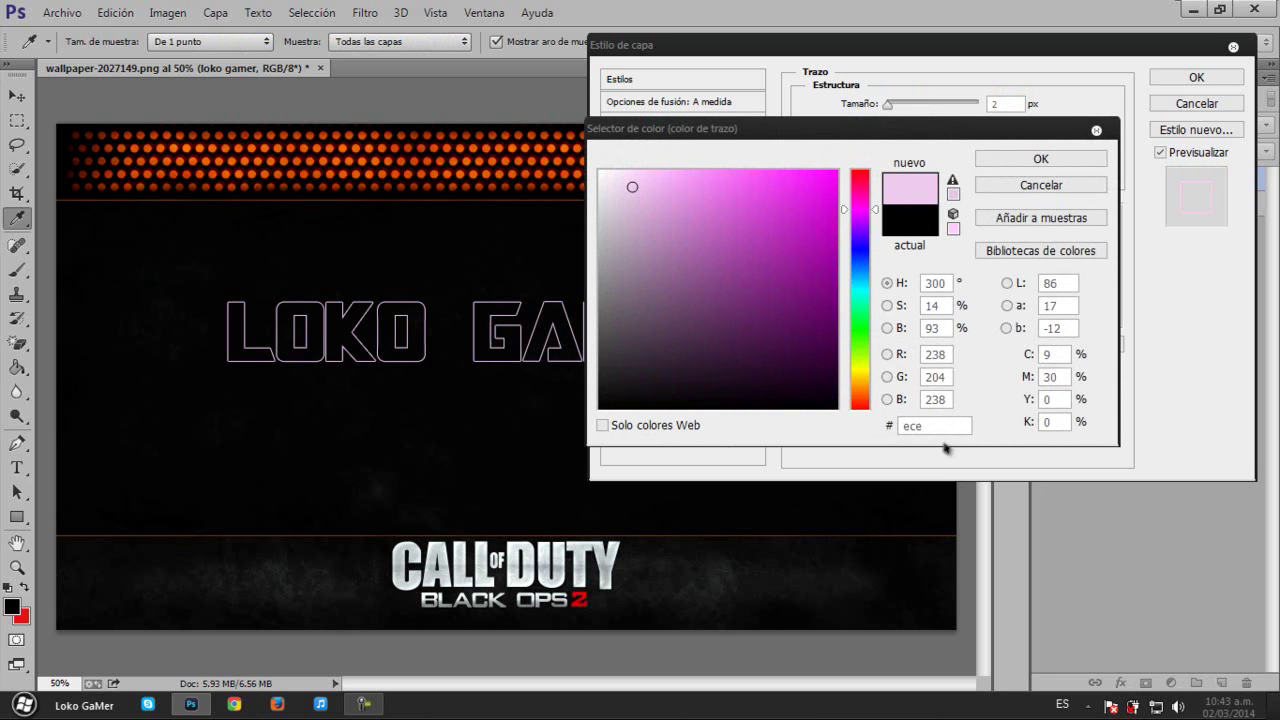
pyautogui.write('2')
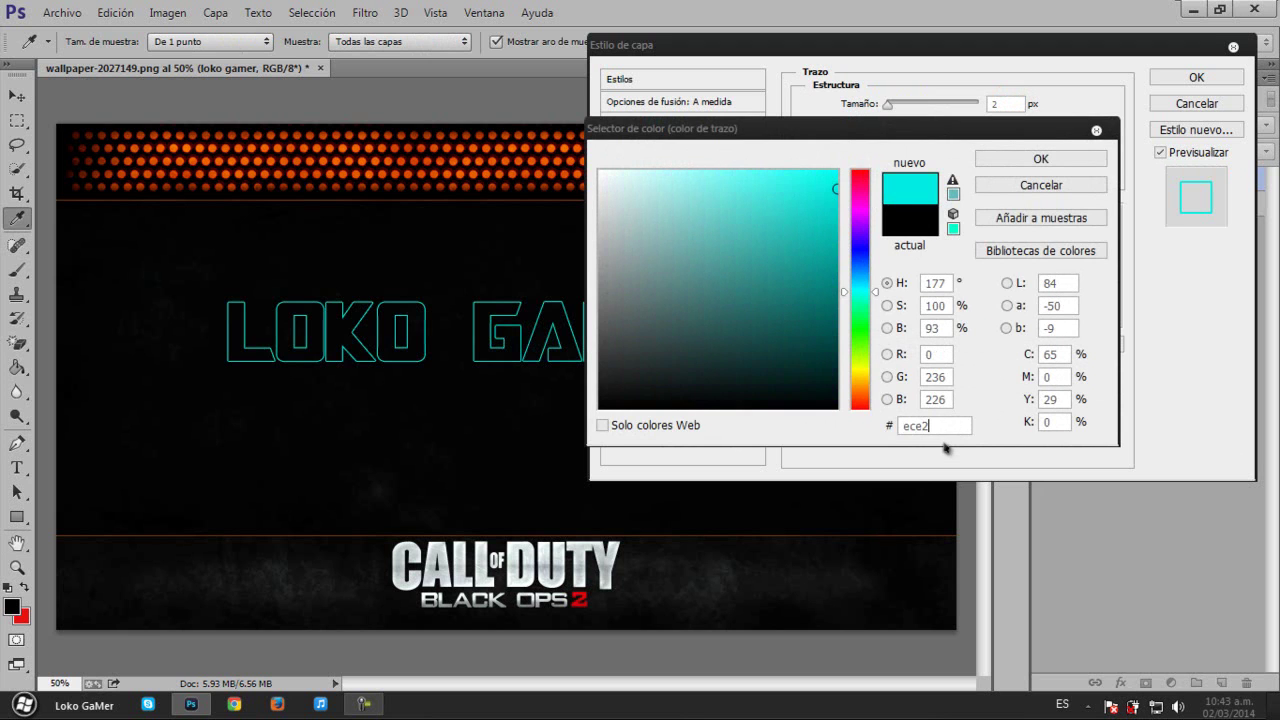
pyautogui.write('f6')
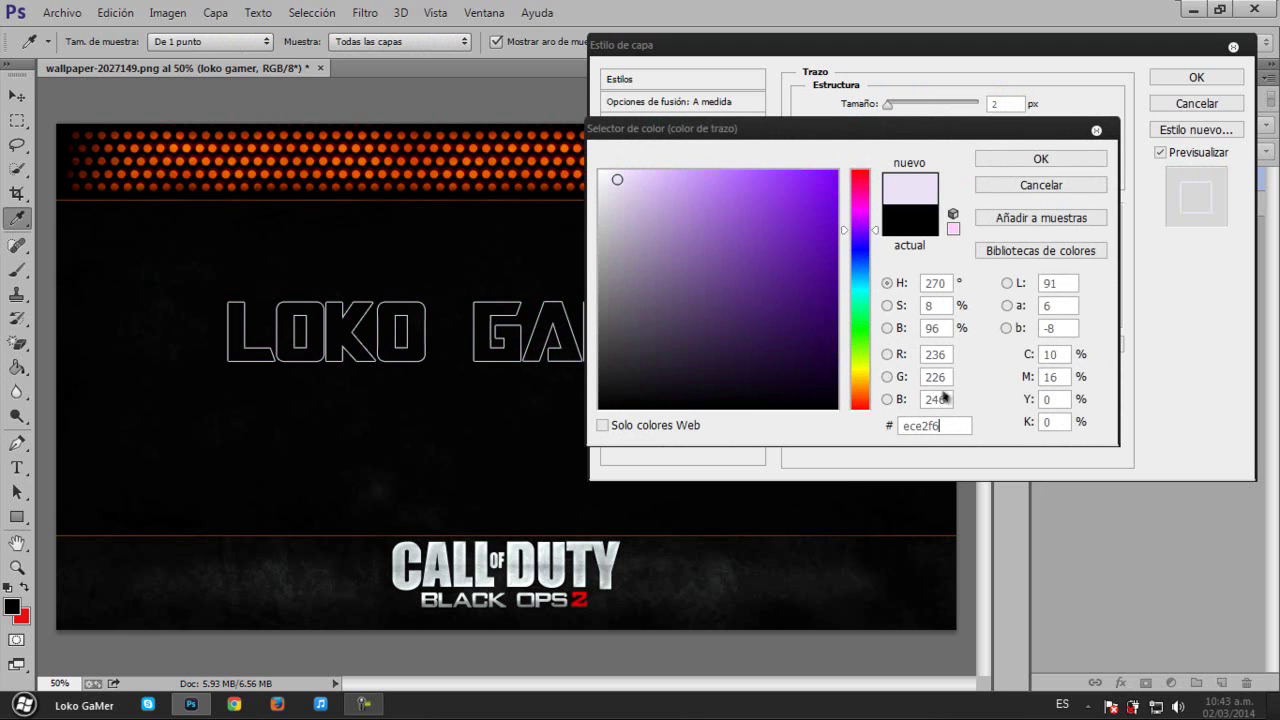
pyautogui.click(1040, 159)
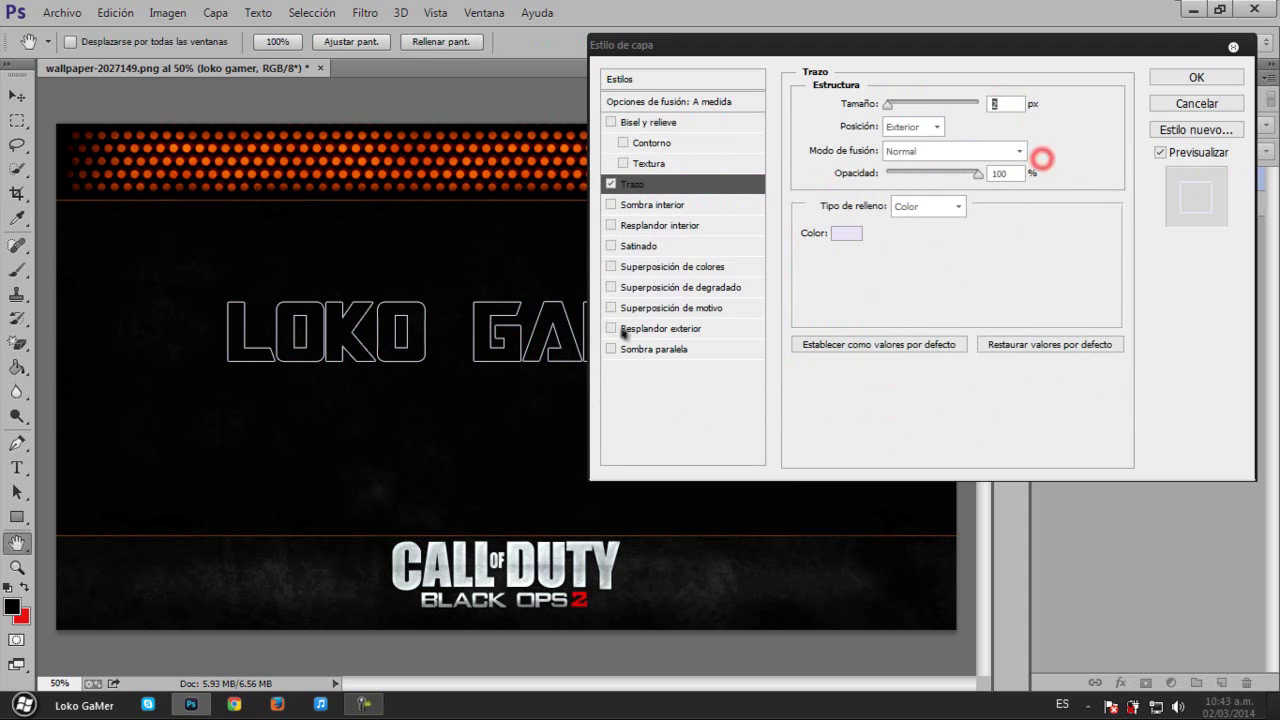
# Enable Inner Glow in Normal blend mode with colour #ae00ff.
pyautogui.click(655, 228)
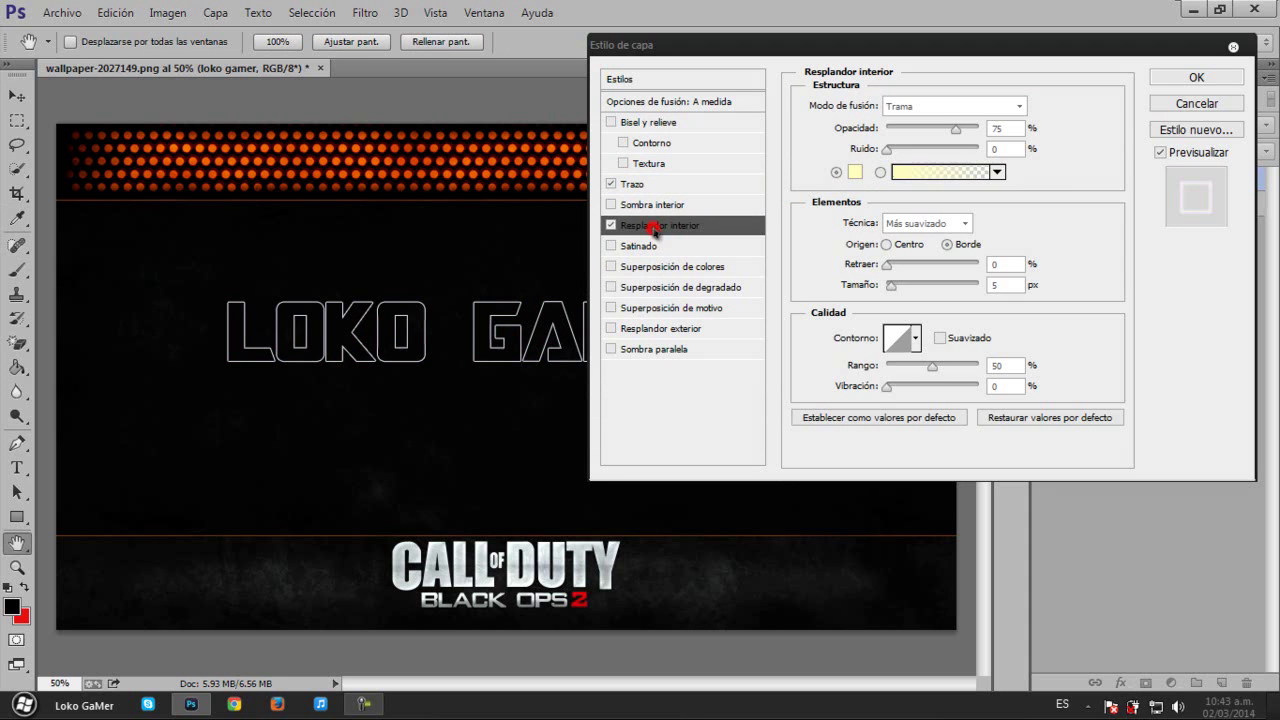
pyautogui.click(946, 106)
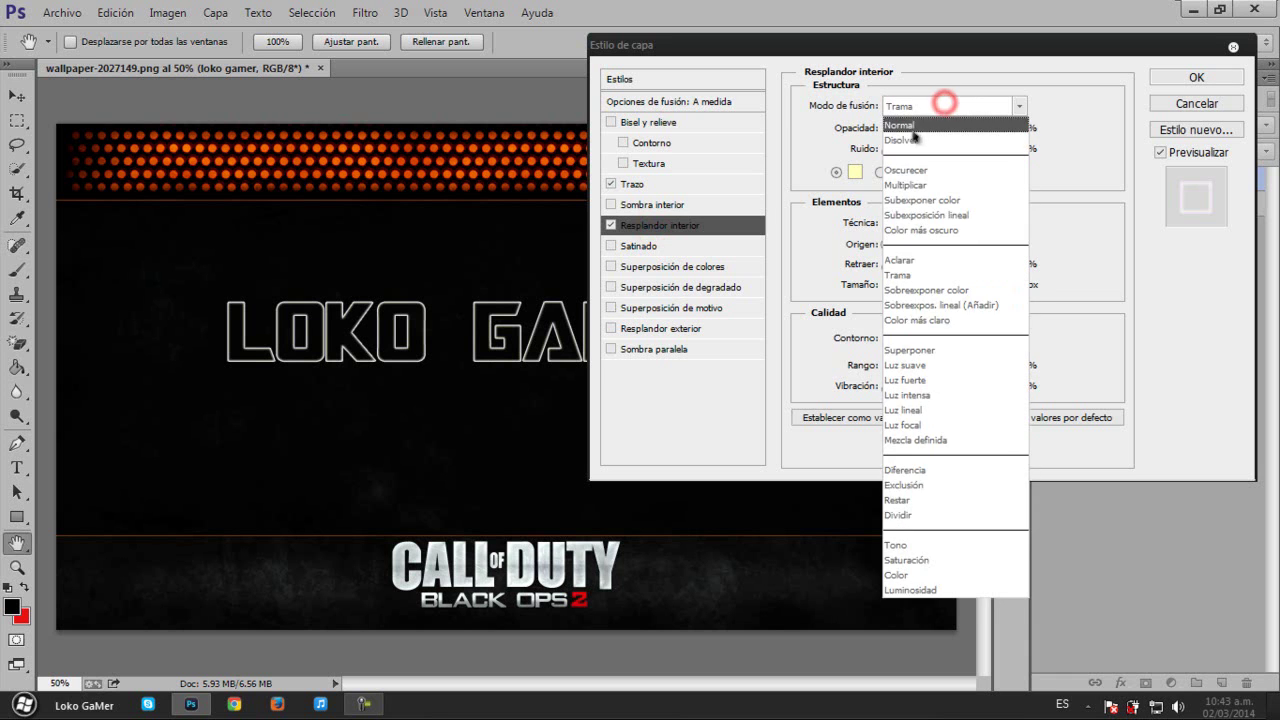
pyautogui.click(912, 118)
pyautogui.click(855, 171)
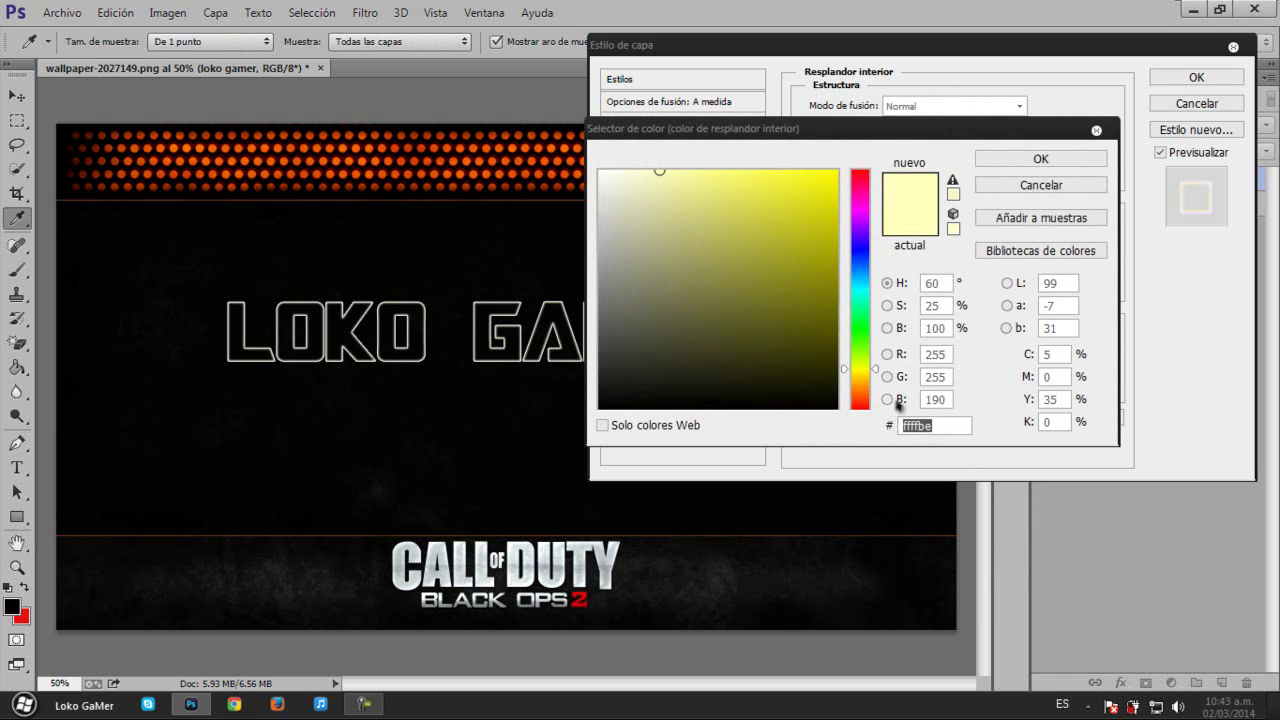
pyautogui.write('ae')
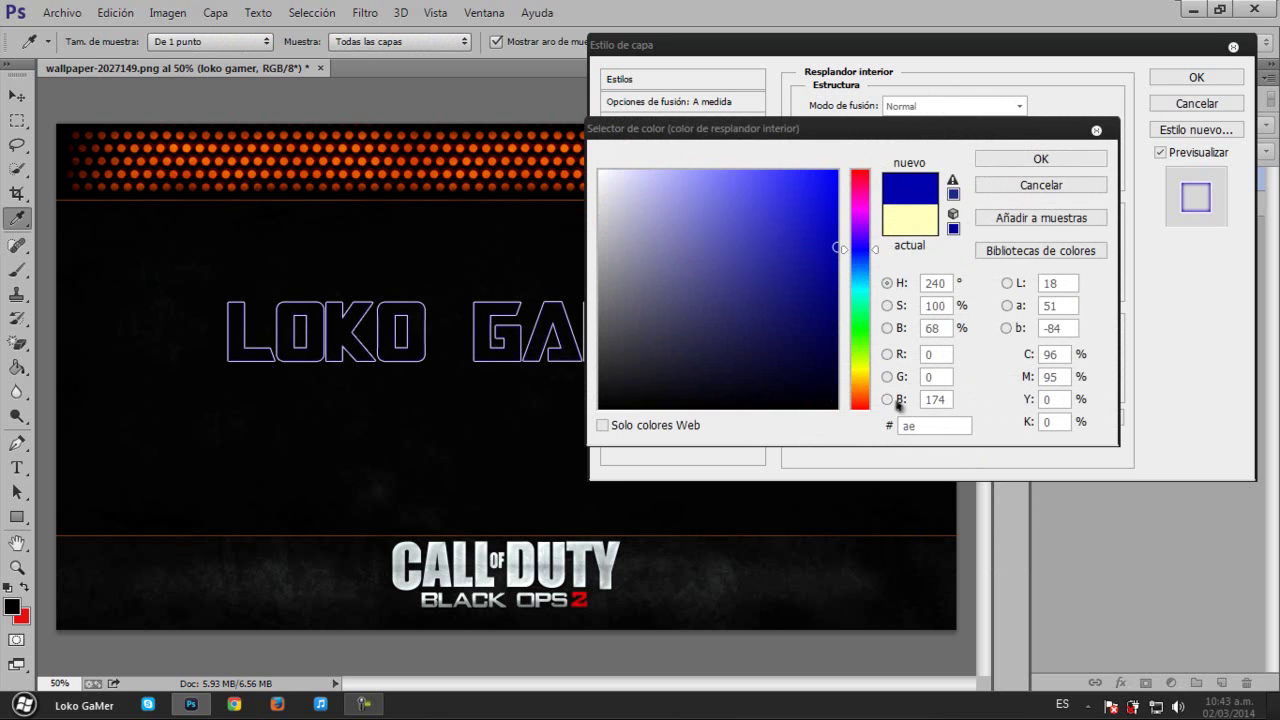
pyautogui.write('00ff')
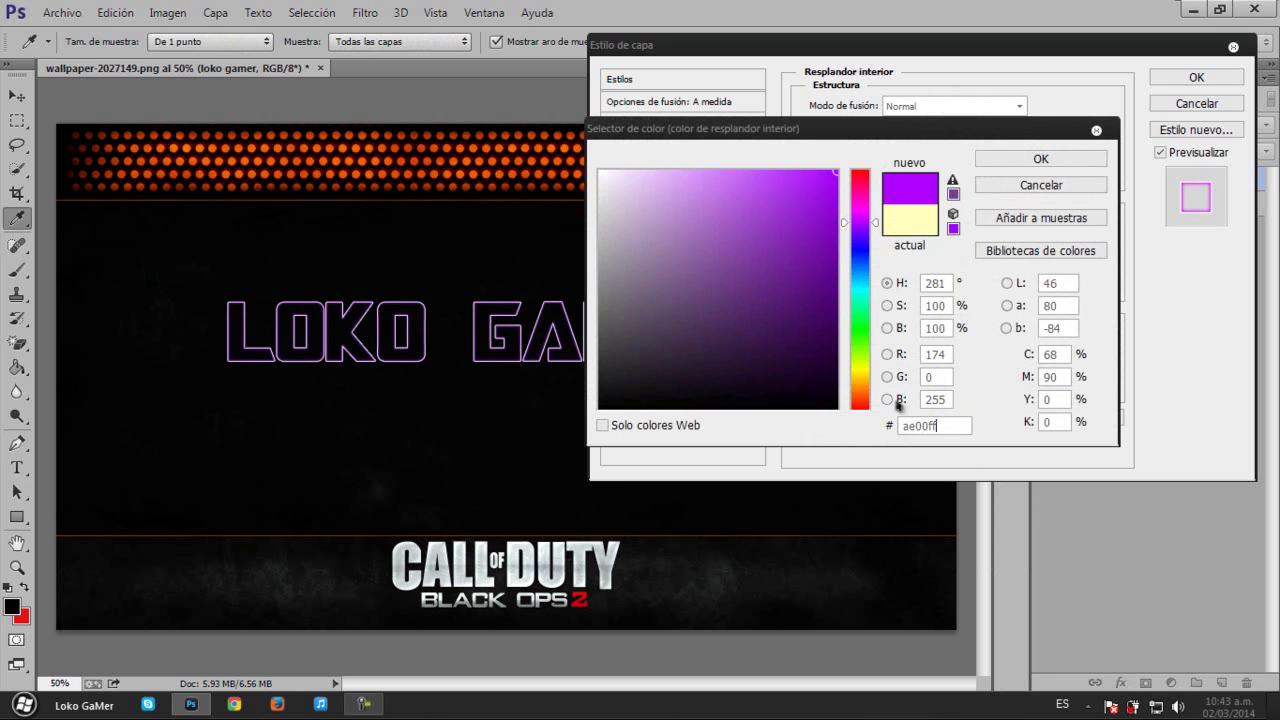
pyautogui.click(1038, 159)
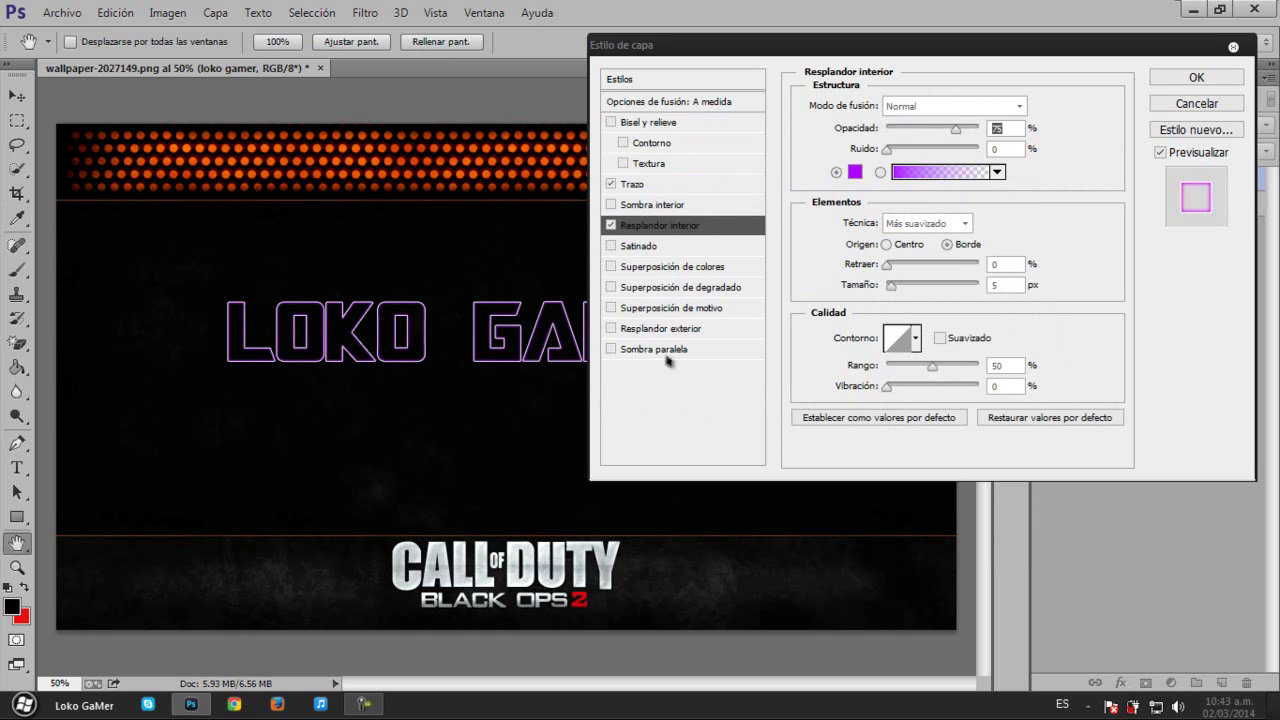
# Enable Outer Glow, switching Screen to Normal mode with colour #ae00ff.
pyautogui.click(662, 329)
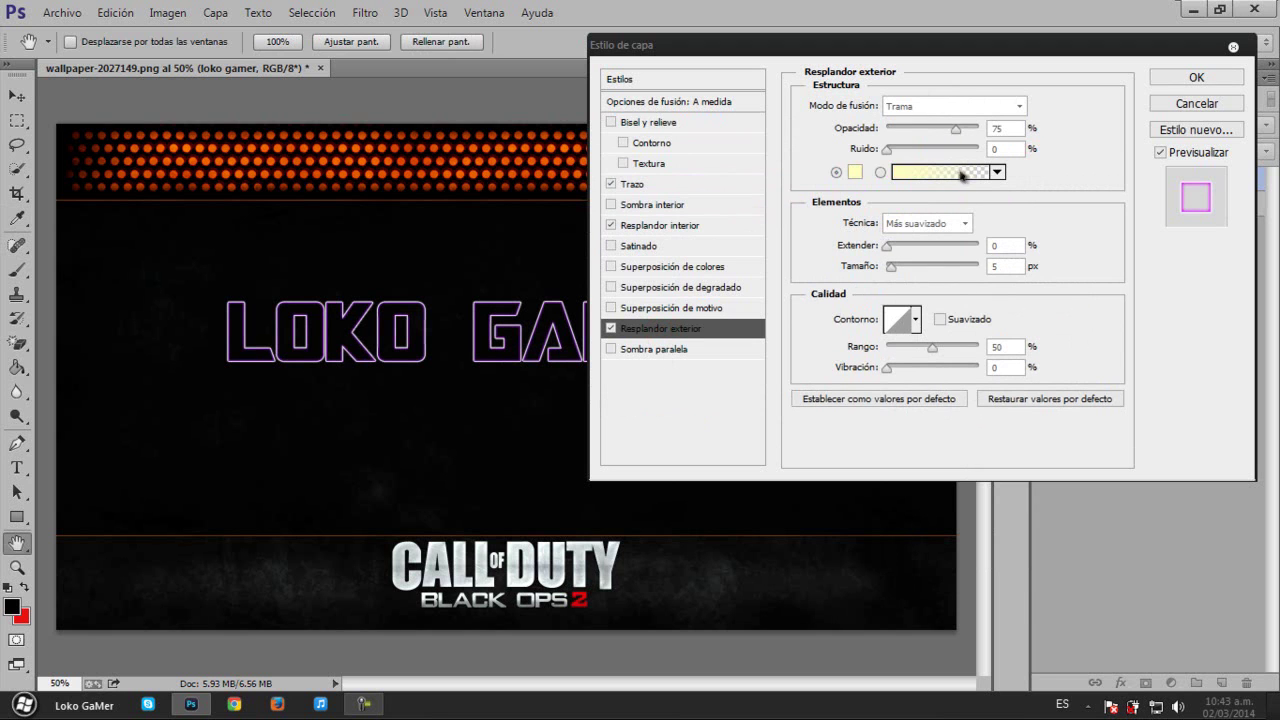
pyautogui.click(958, 111)
pyautogui.click(918, 128)
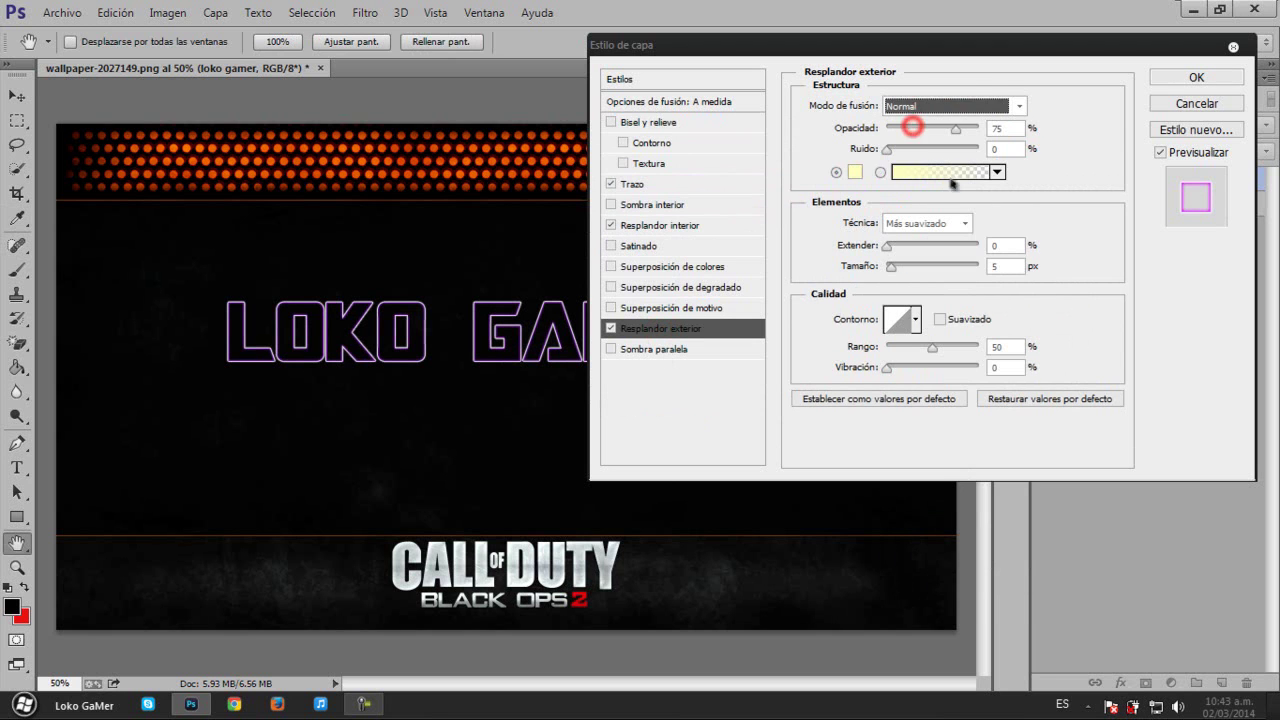
pyautogui.click(855, 174)
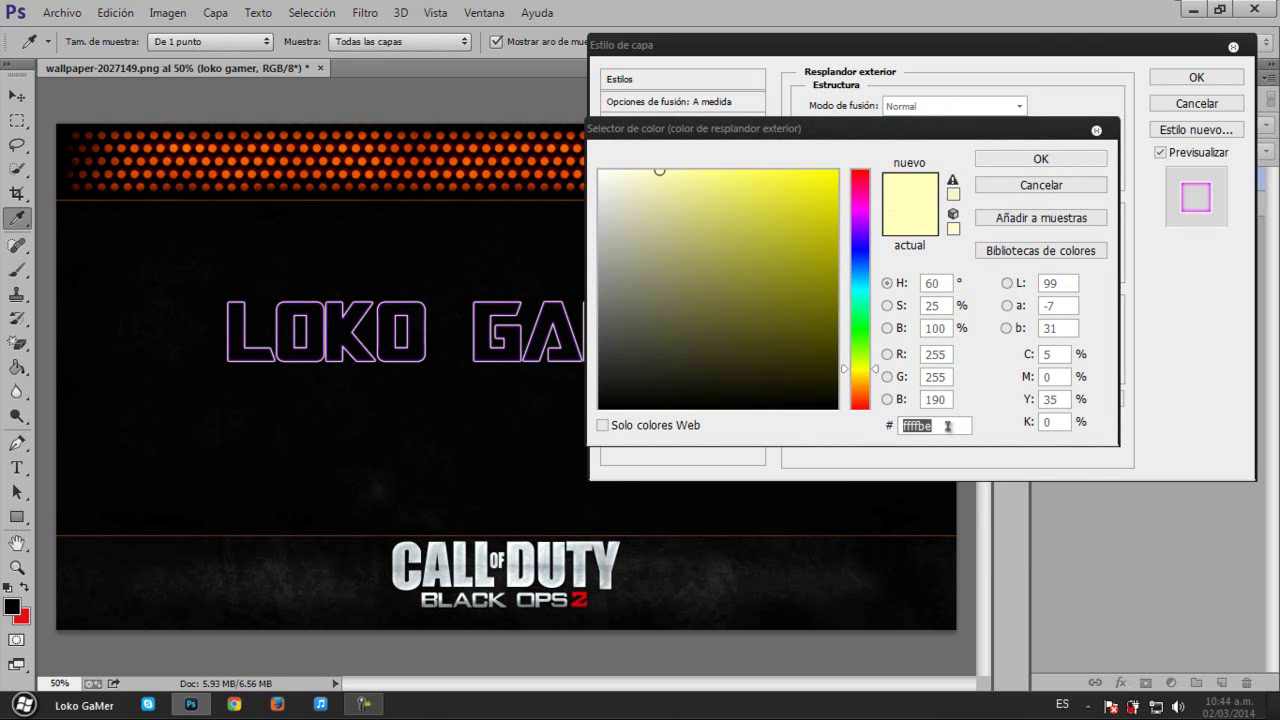
pyautogui.press('BackSpace')
pyautogui.write('ae')
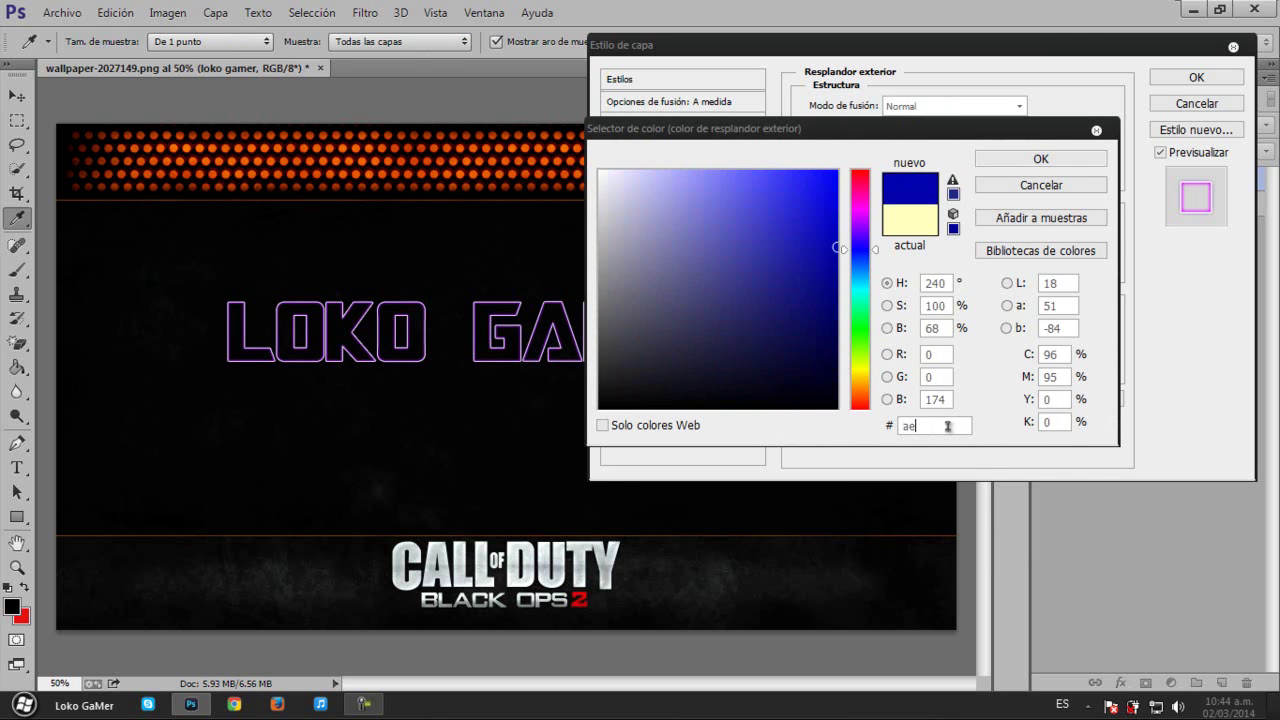
pyautogui.write('00ff')
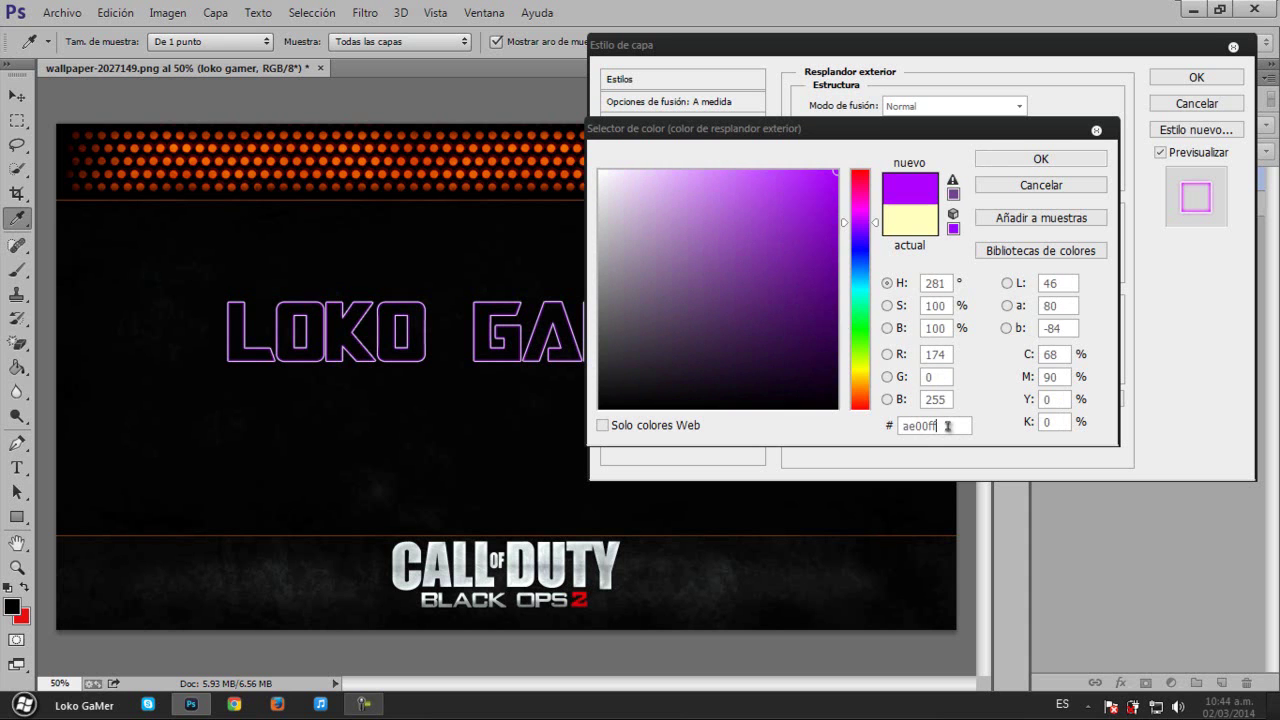
pyautogui.click(1064, 158)
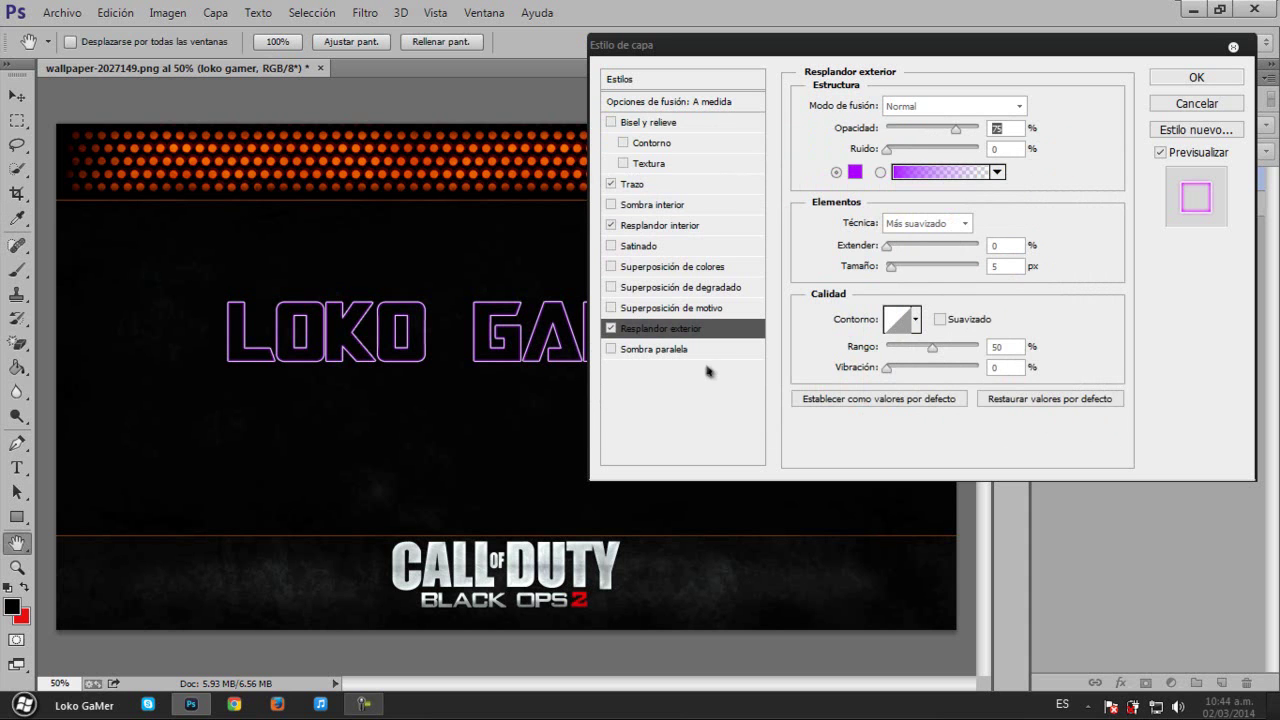
# Set the inner glow choke to 5% and its size to 10 px.
pyautogui.click(666, 226)
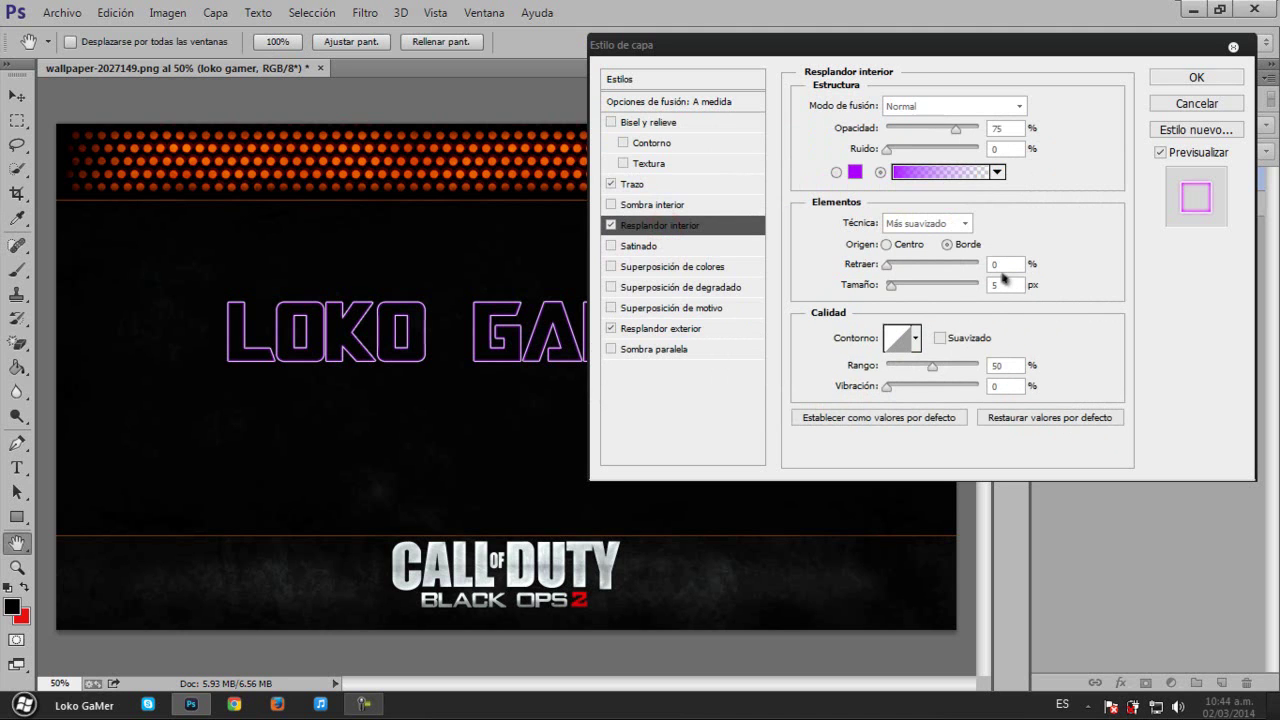
pyautogui.doubleClick(1008, 264)
pyautogui.write('5')
pyautogui.doubleClick(996, 286)
pyautogui.write('10')
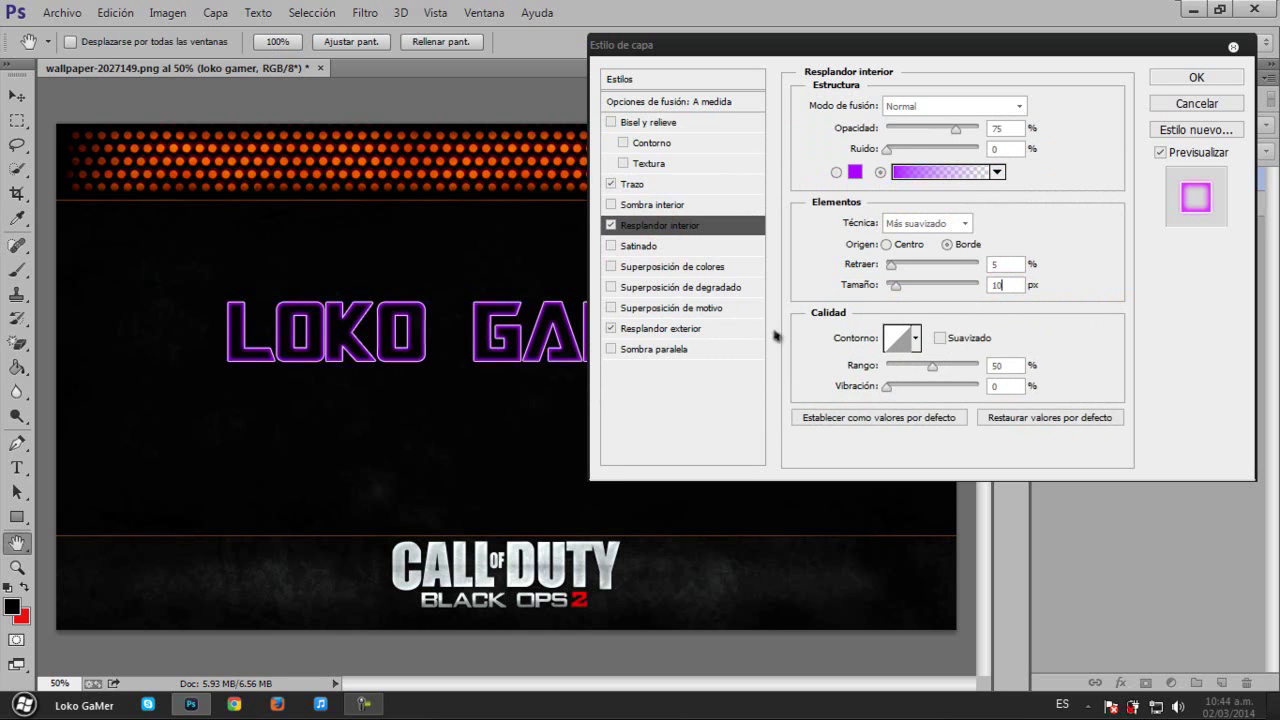
# Give the outer glow 15% spread and 15 px size, then apply the layer style.
pyautogui.click(662, 328)
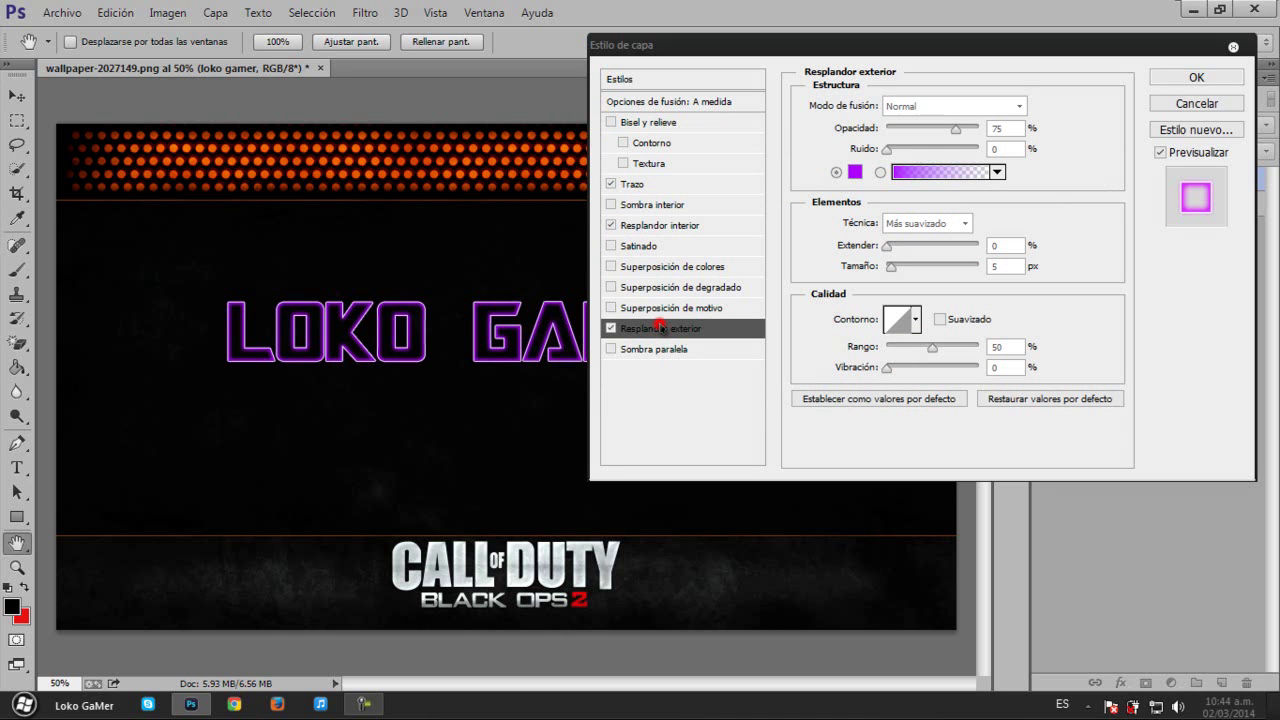
pyautogui.doubleClick(1005, 245)
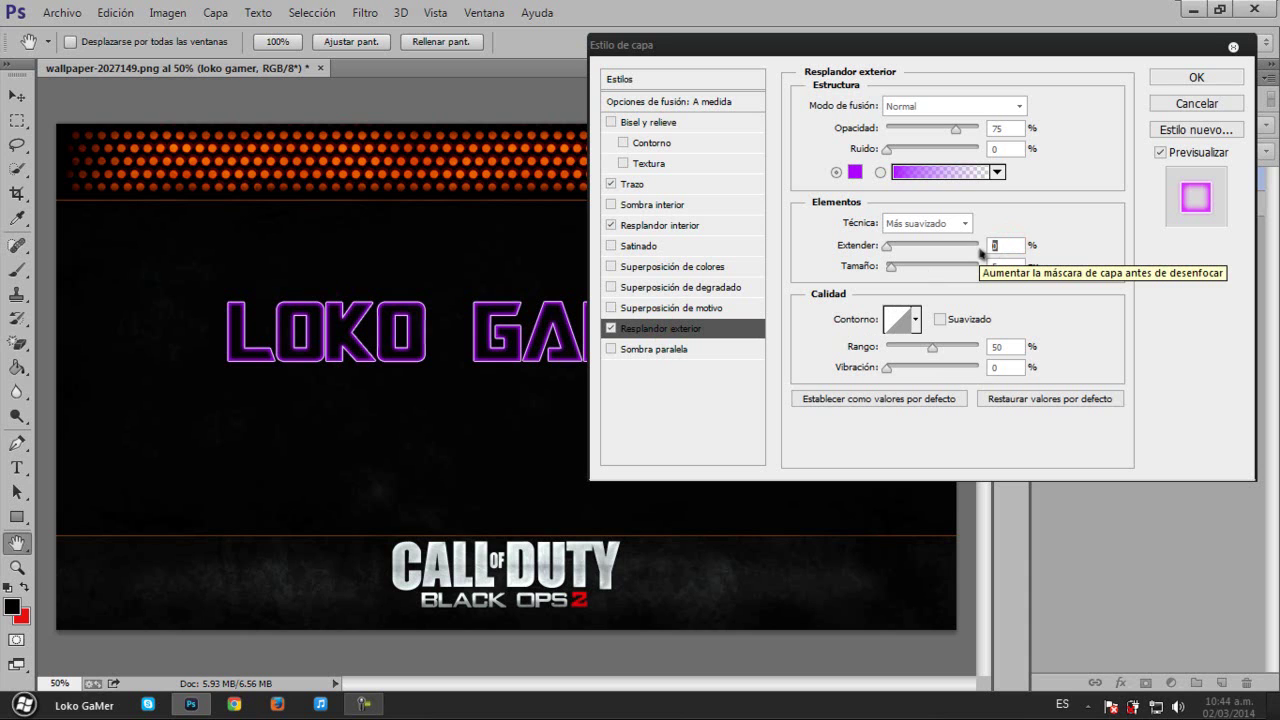
pyautogui.write('15')
pyautogui.doubleClick(1008, 266)
pyautogui.write('15')
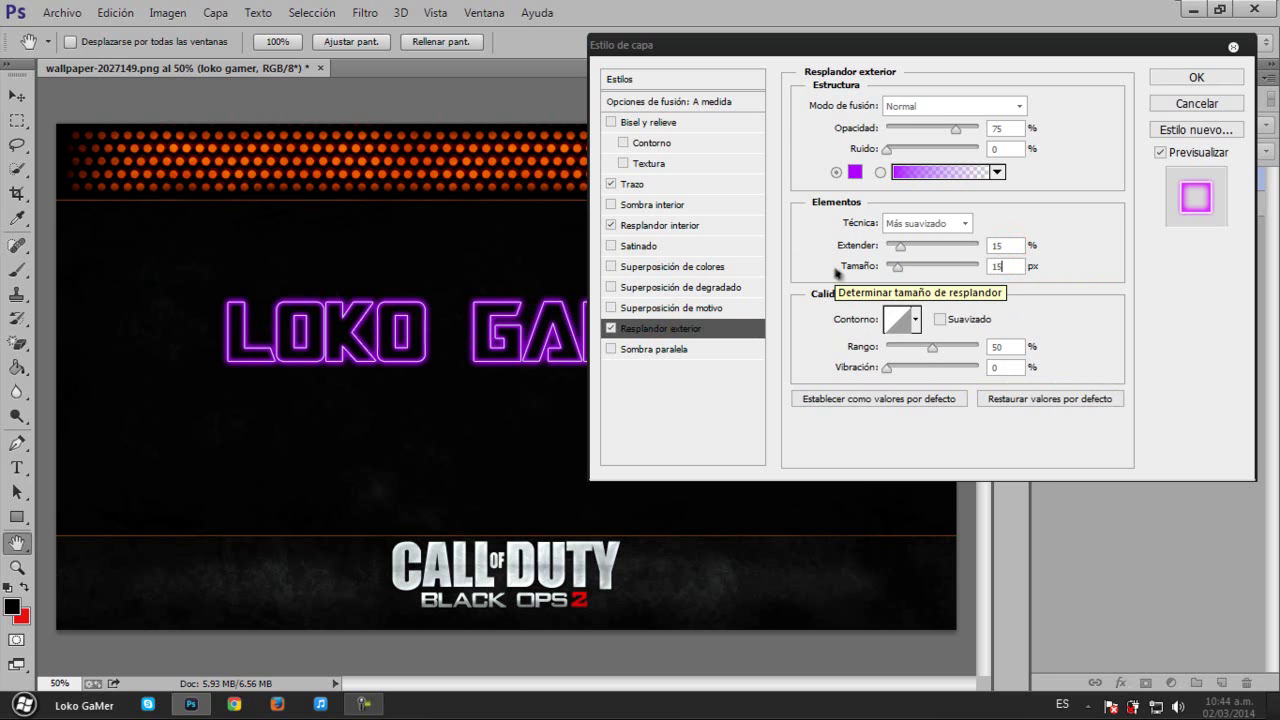
pyautogui.click(1196, 77)
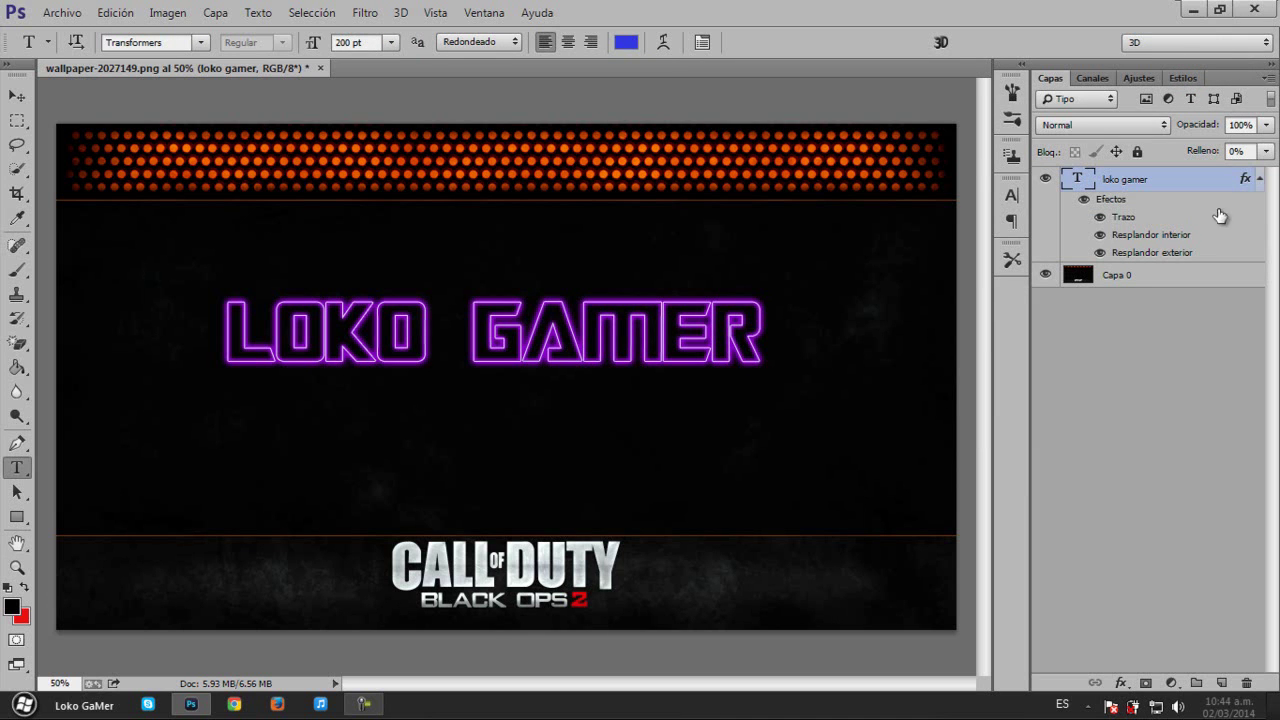
# Duplicate the text layer, rasterize the copy's layer style, and duplicate that copy again.
pyautogui.click(1259, 179)
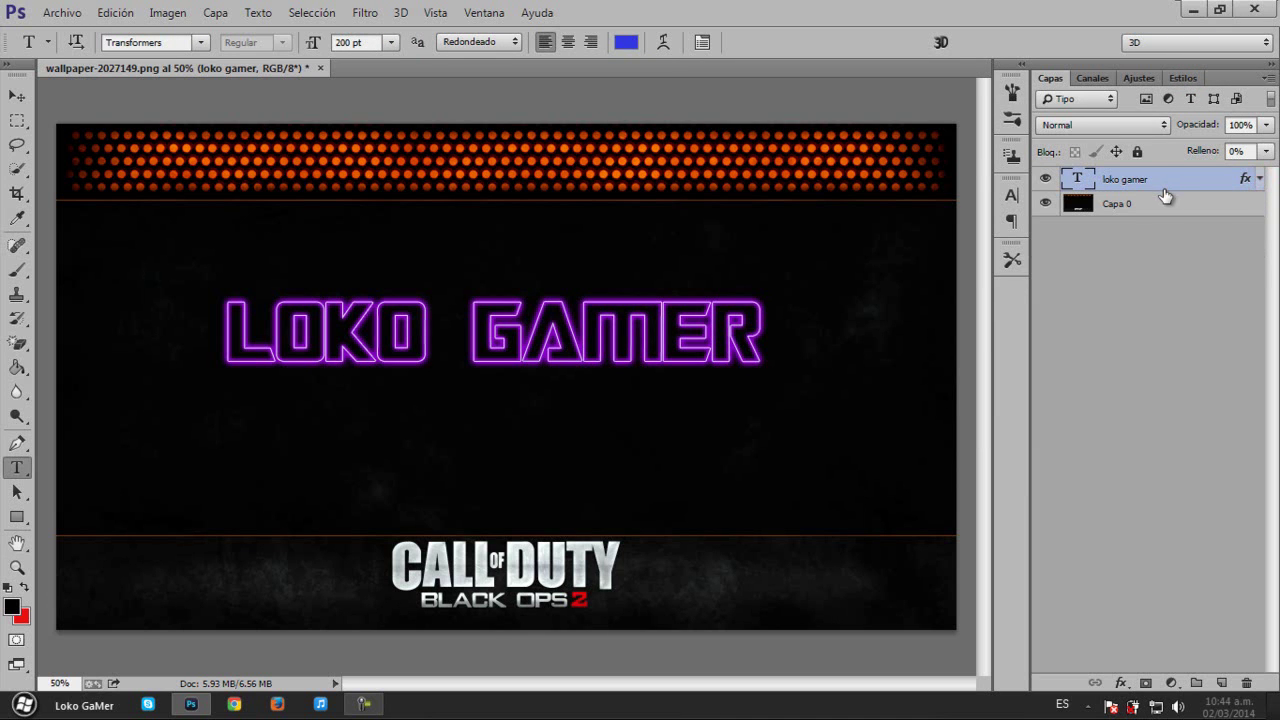
pyautogui.hotkey('ctrl', 'j')
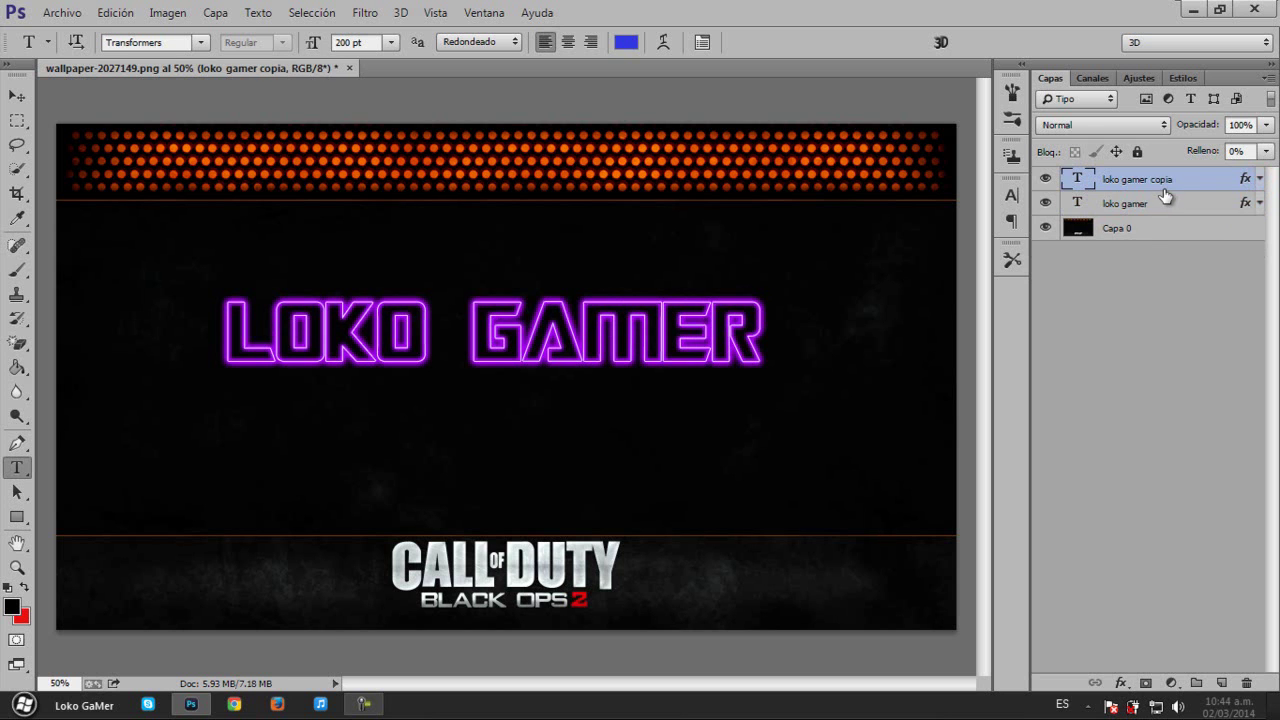
pyautogui.rightClick(1158, 180)
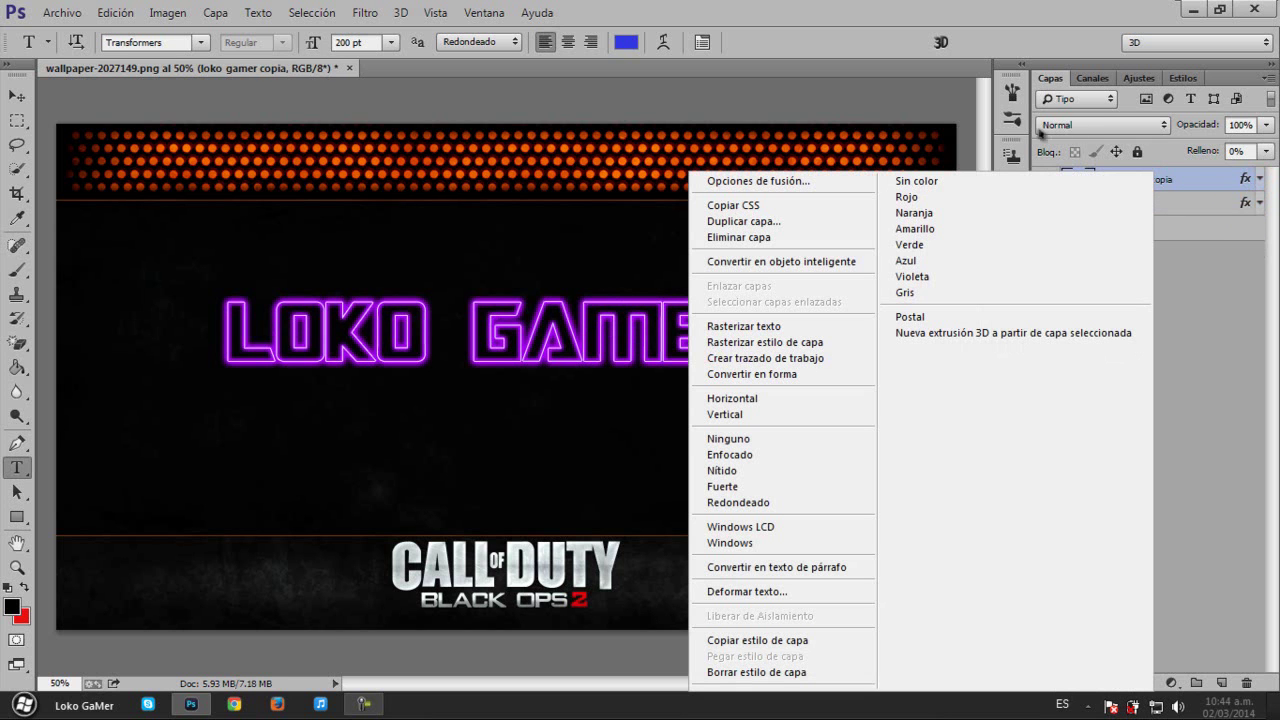
pyautogui.click(822, 343)
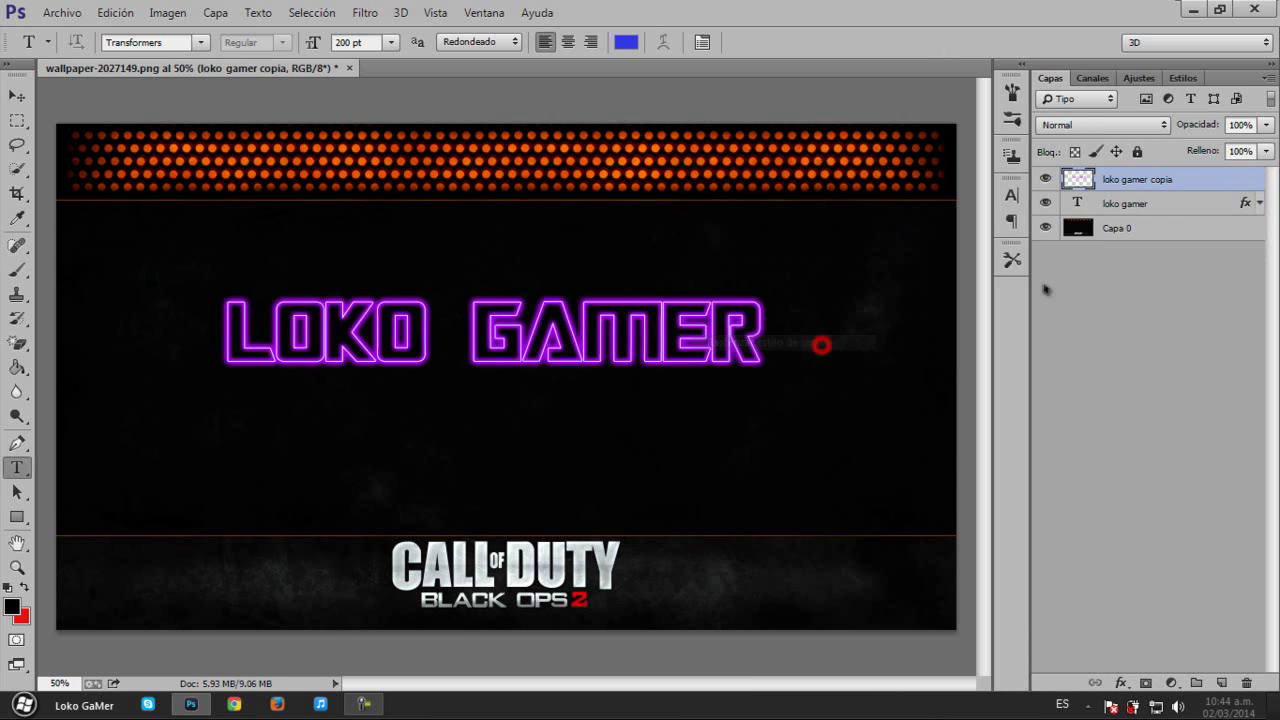
pyautogui.hotkey('ctrl', 'j')
# Apply a Motion Blur of angle 0° and distance 200 px to 'loko gamer copia'.
pyautogui.click(1132, 205)
pyautogui.click(330, 14)
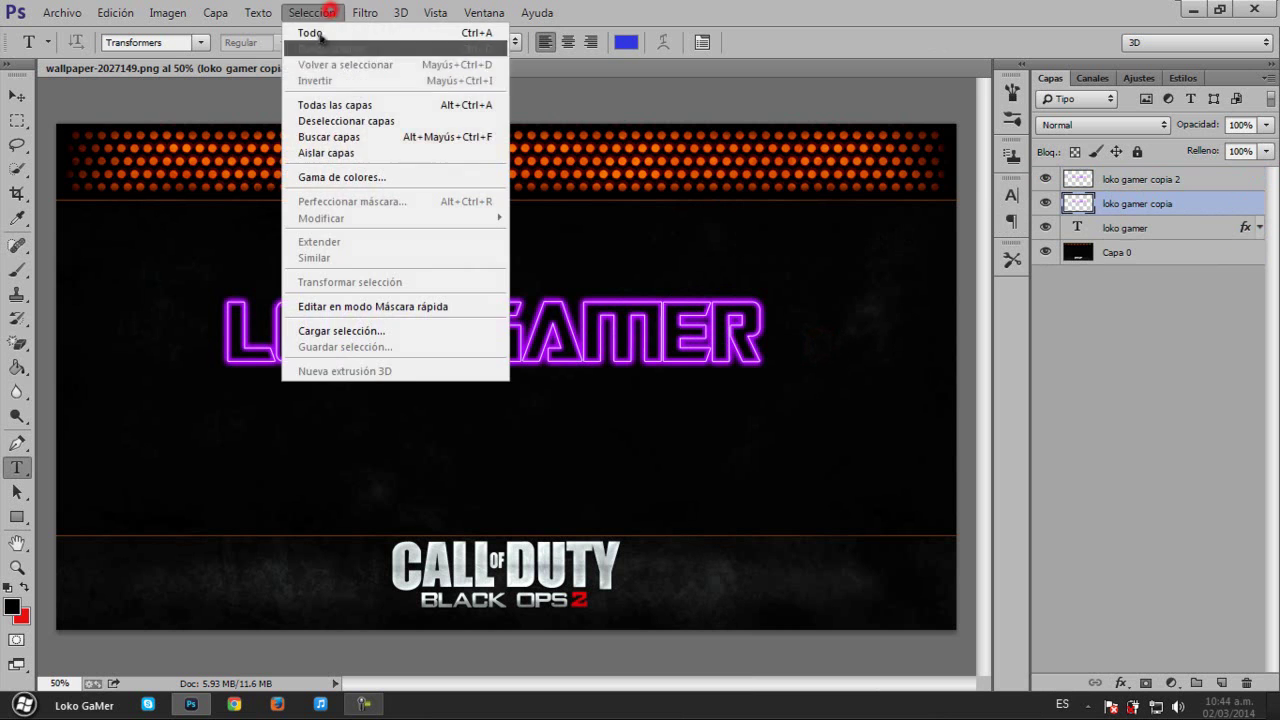
pyautogui.moveTo(389, 202)
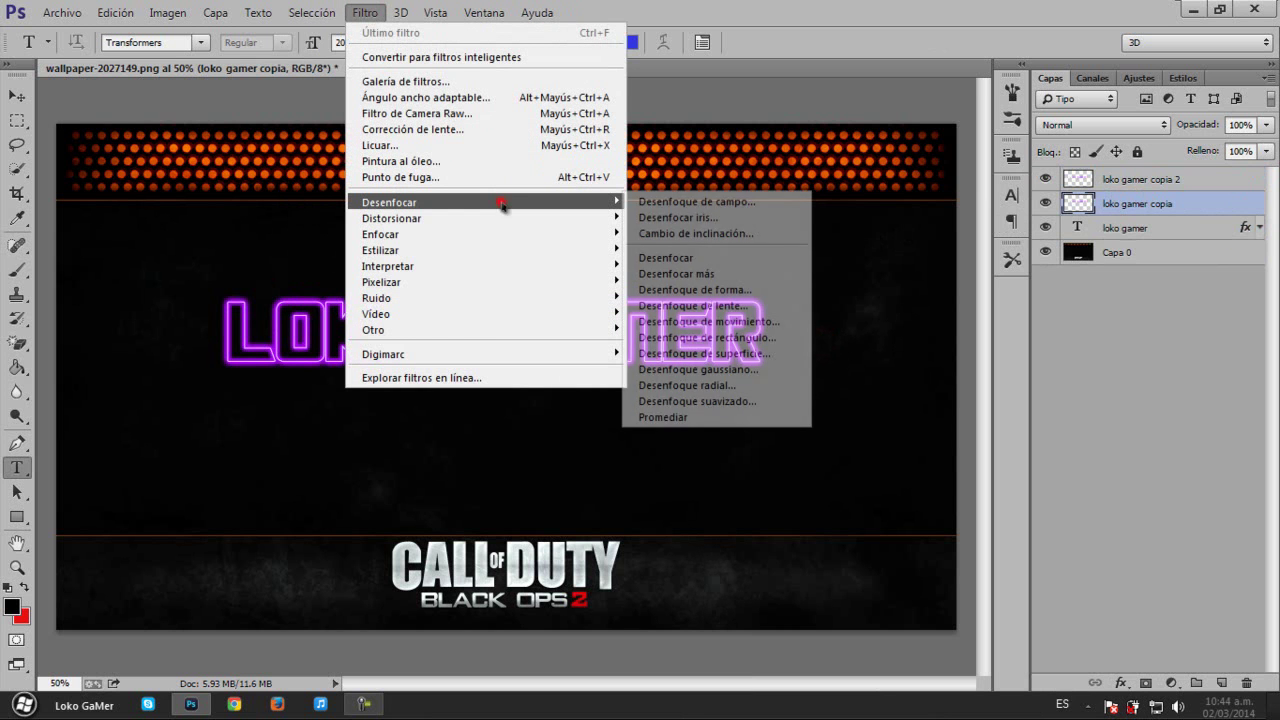
pyautogui.click(758, 322)
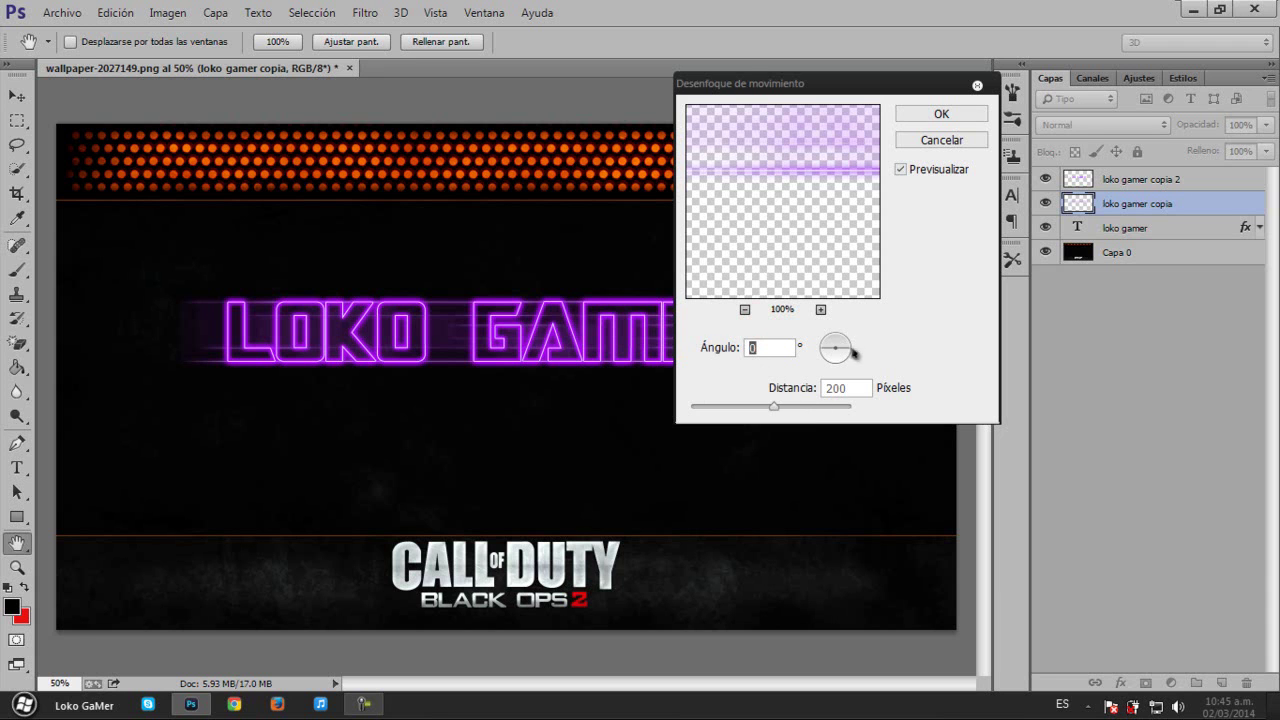
pyautogui.click(941, 114)
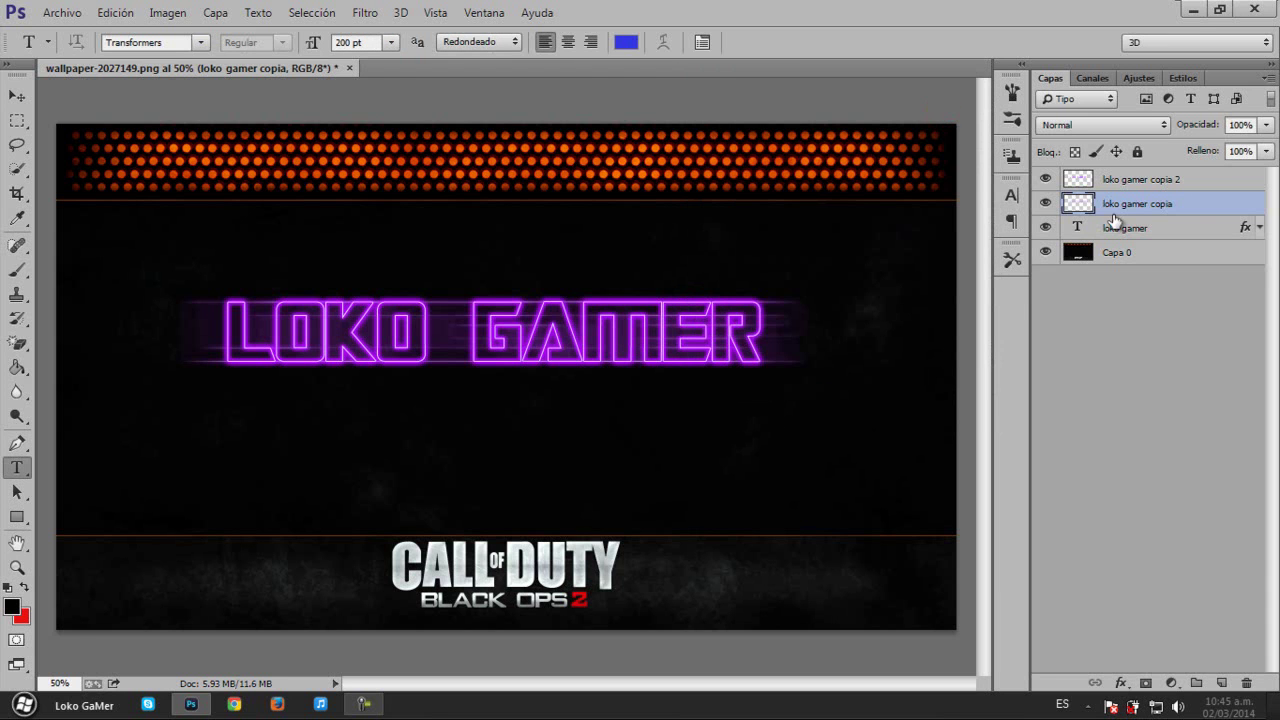
# Merge the extra 'loko gamer copia 2' layer down into the blurred copy.
pyautogui.click(586, 315)
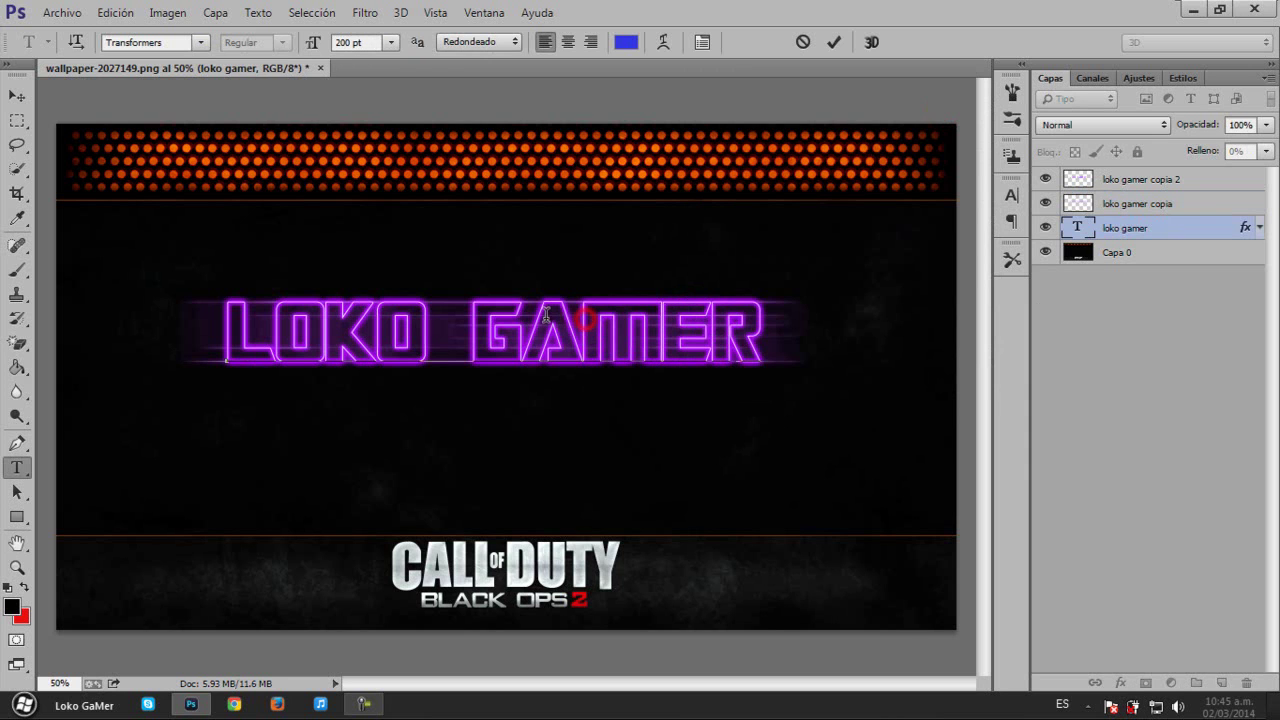
pyautogui.click(1110, 205)
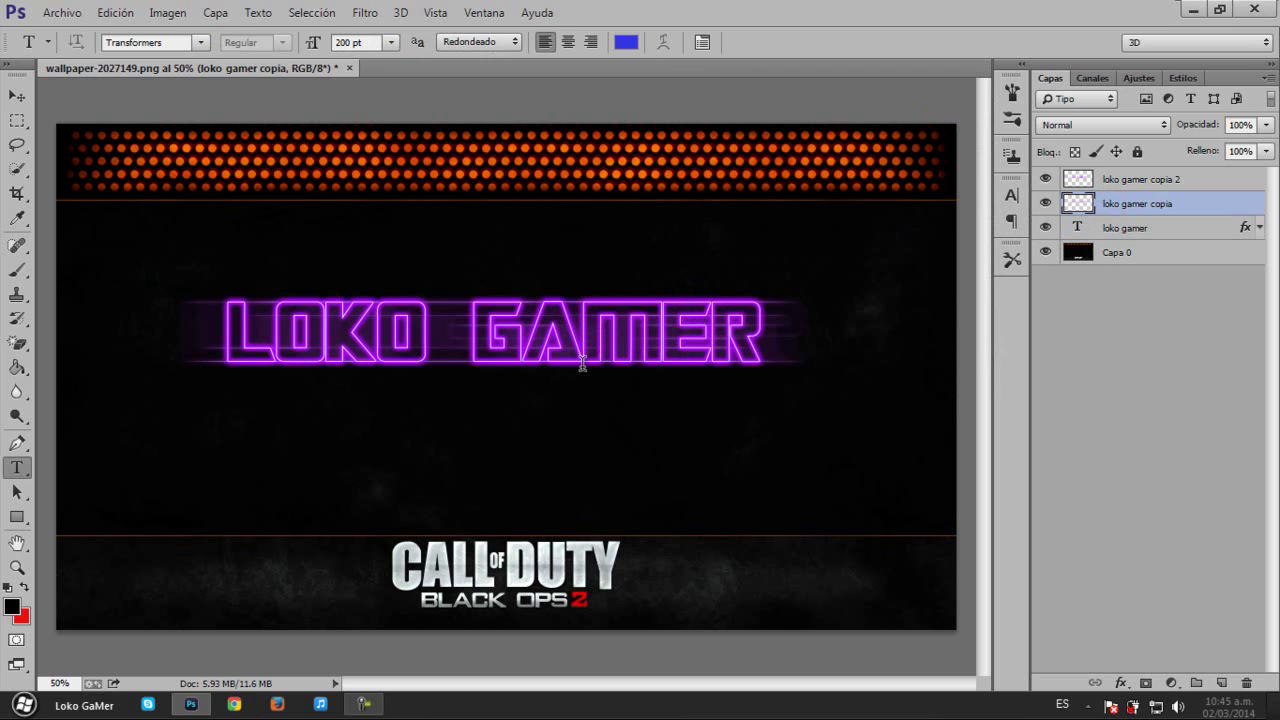
pyautogui.click(1129, 184)
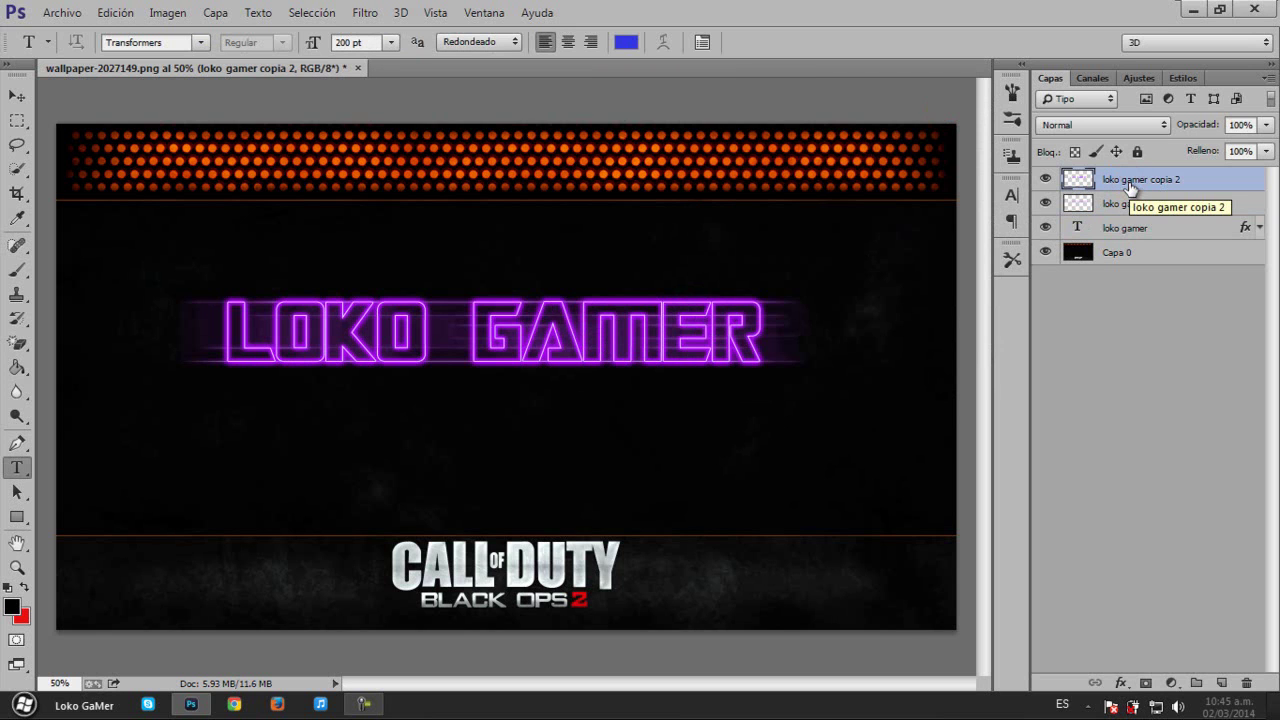
pyautogui.hotkey('ctrl', 'e')
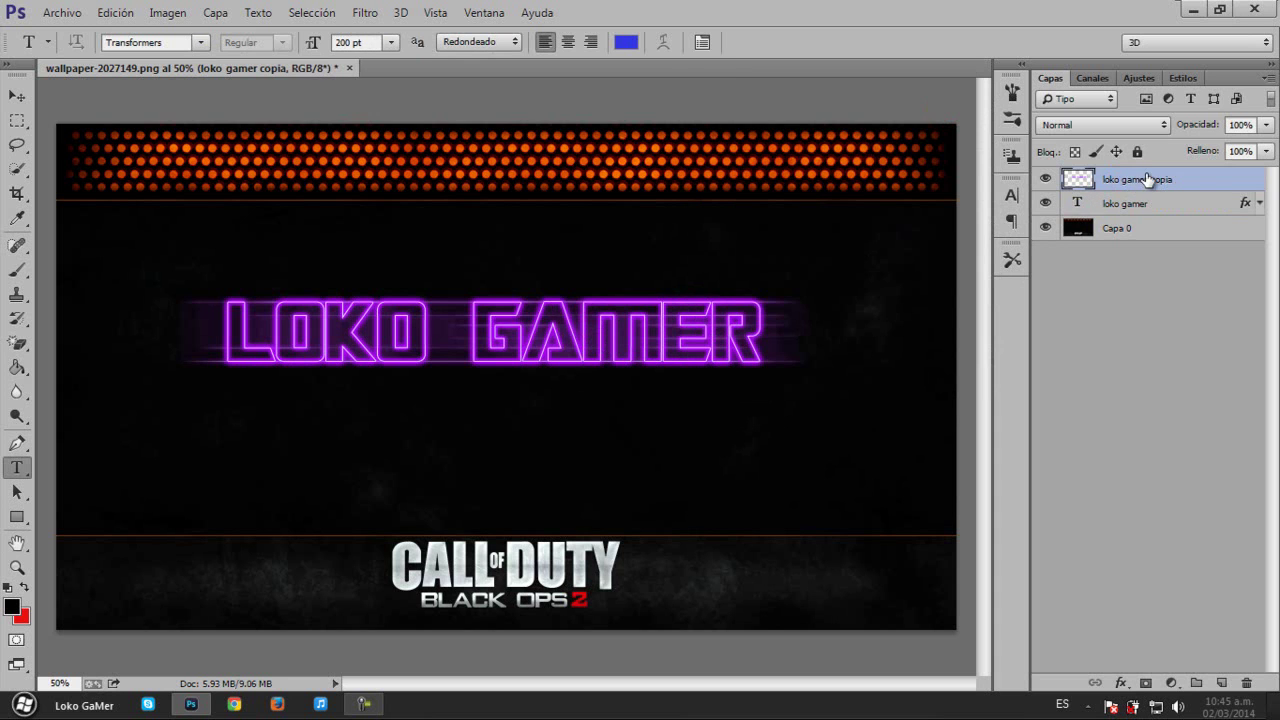
# Add a clipped Hue/Saturation adjustment with saturation 50 and hue -64, turning the glow blue.
pyautogui.click(1173, 685)
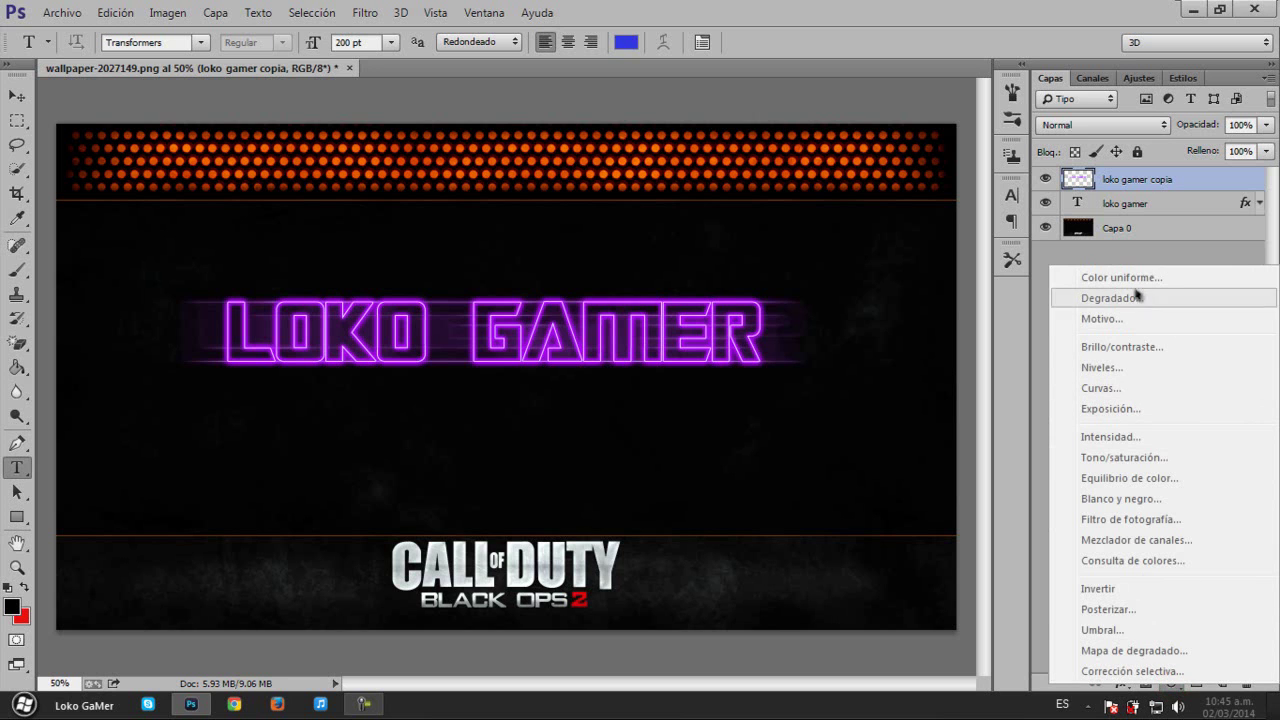
pyautogui.click(1125, 458)
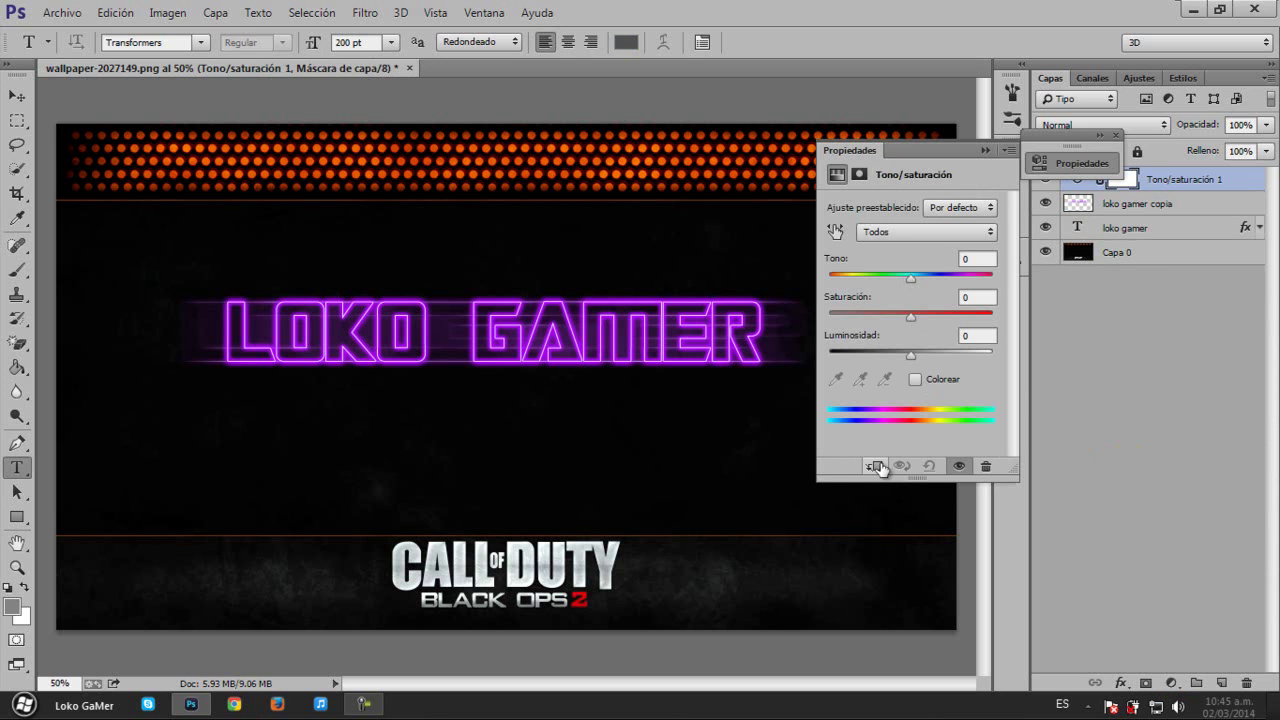
pyautogui.click(875, 467)
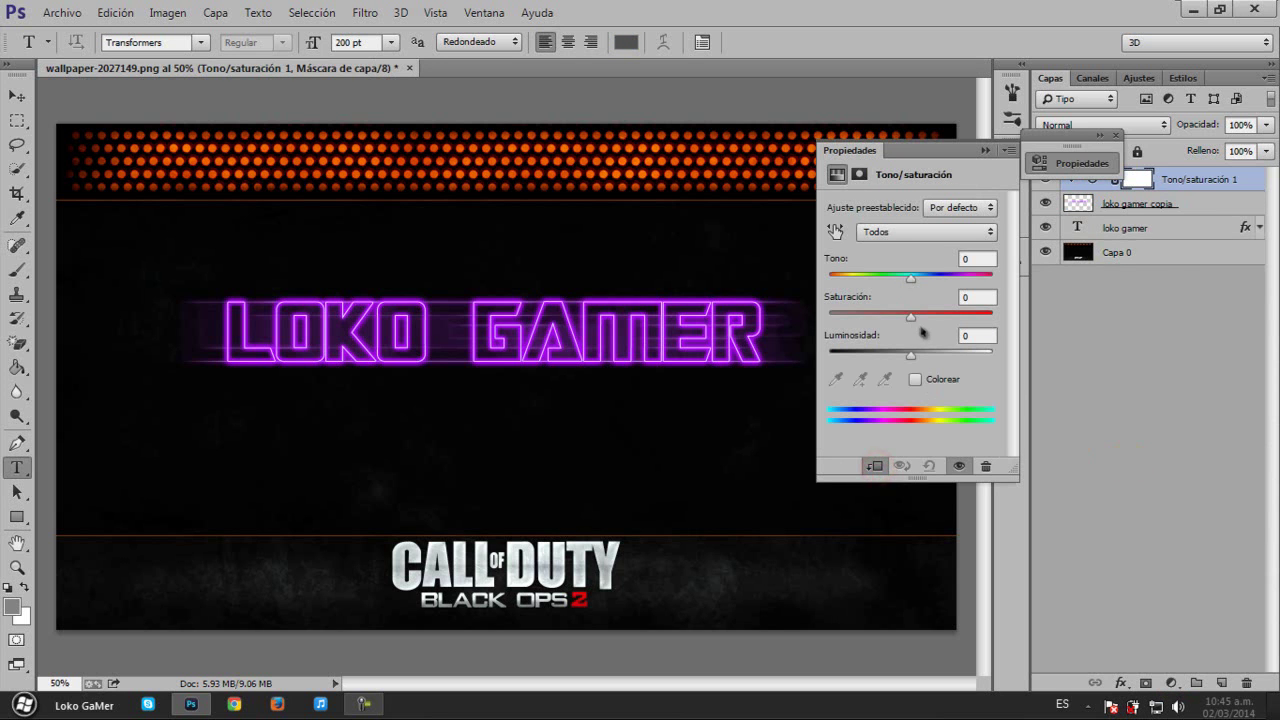
pyautogui.doubleClick(973, 300)
pyautogui.write('50')
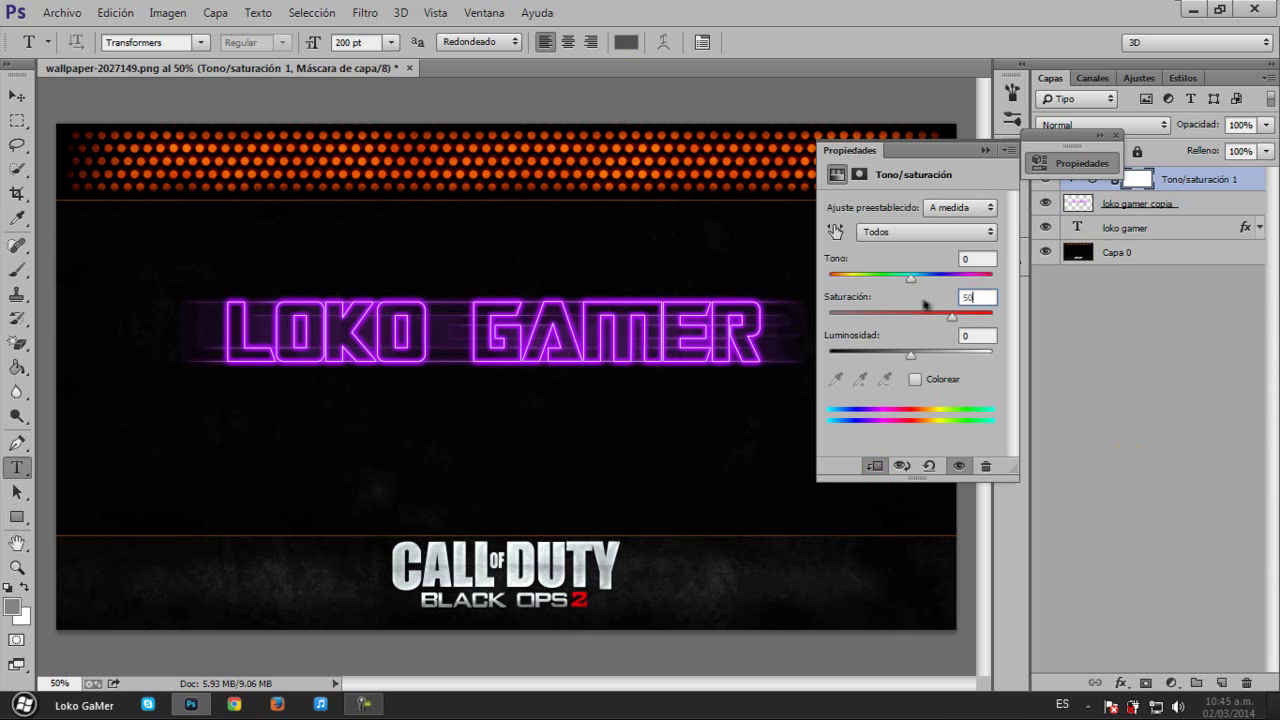
pyautogui.moveTo(911, 280)
pyautogui.mouseDown()
pyautogui.moveTo(821, 295)
pyautogui.moveTo(868, 300)
pyautogui.mouseUp()
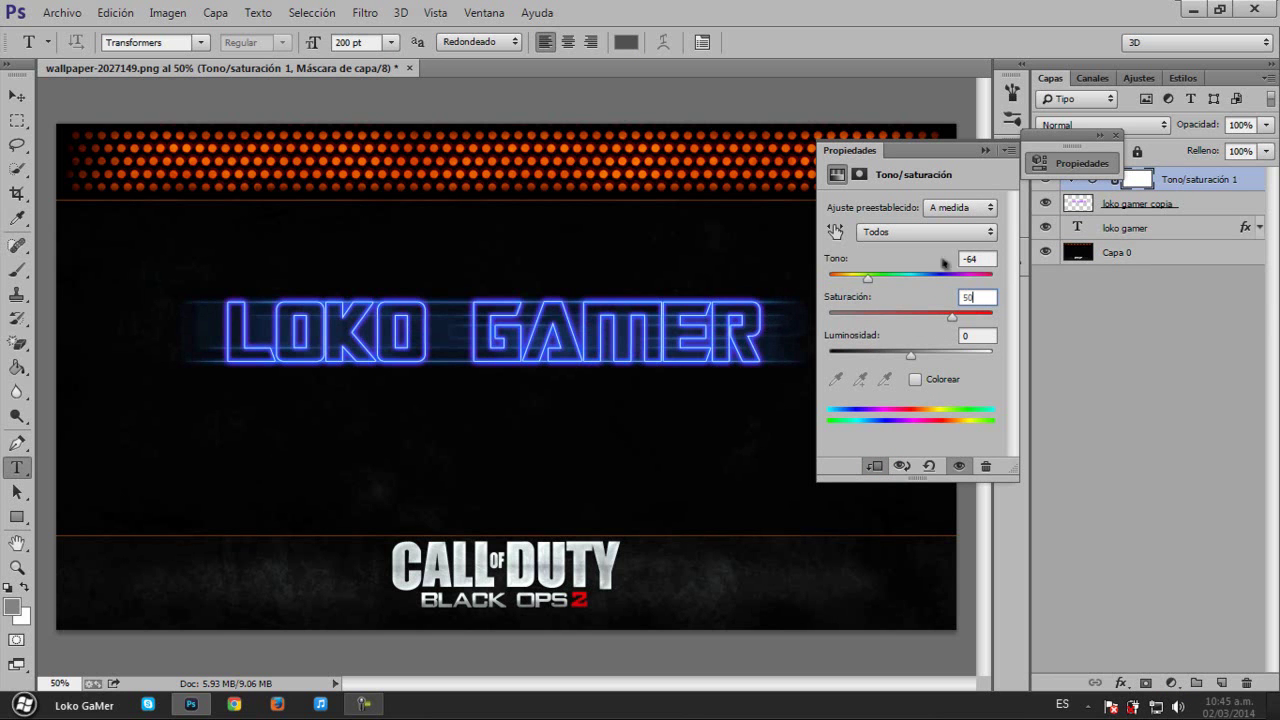
pyautogui.click(1000, 151)
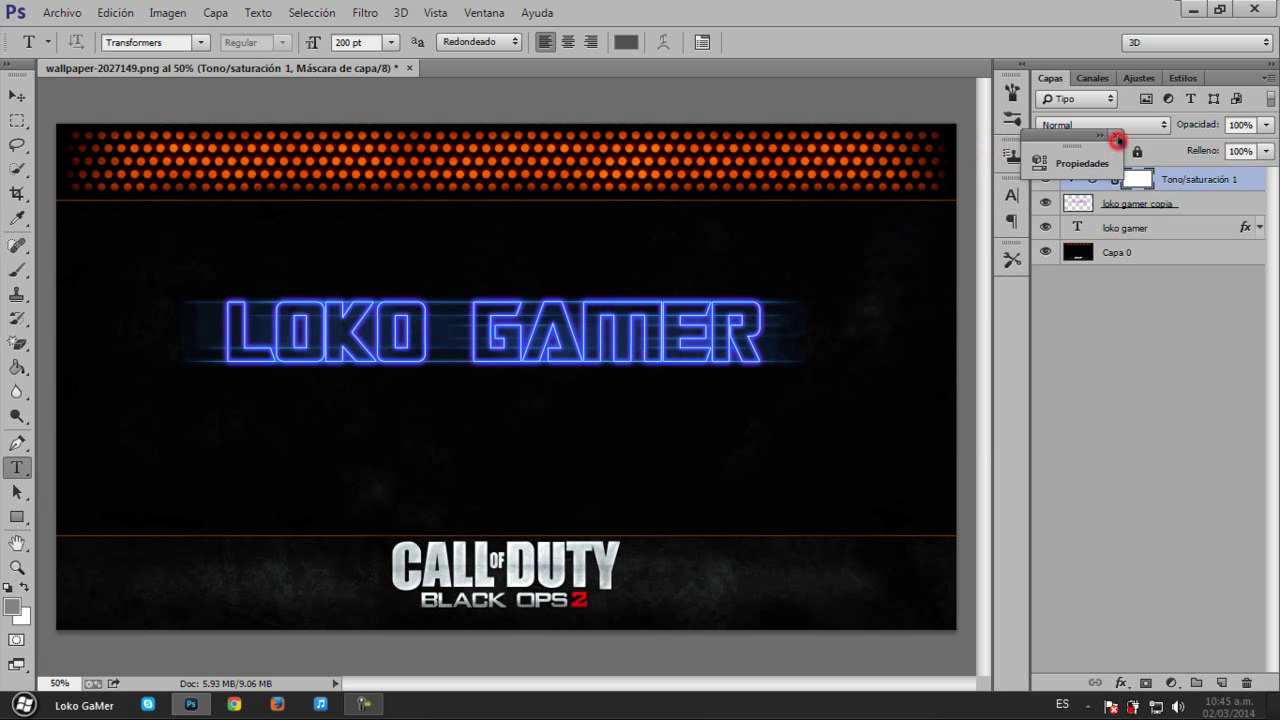
# Close the leftover Properties panel, minimize Photoshop, and use the desktop's right-click menu.
pyautogui.click(1116, 137)
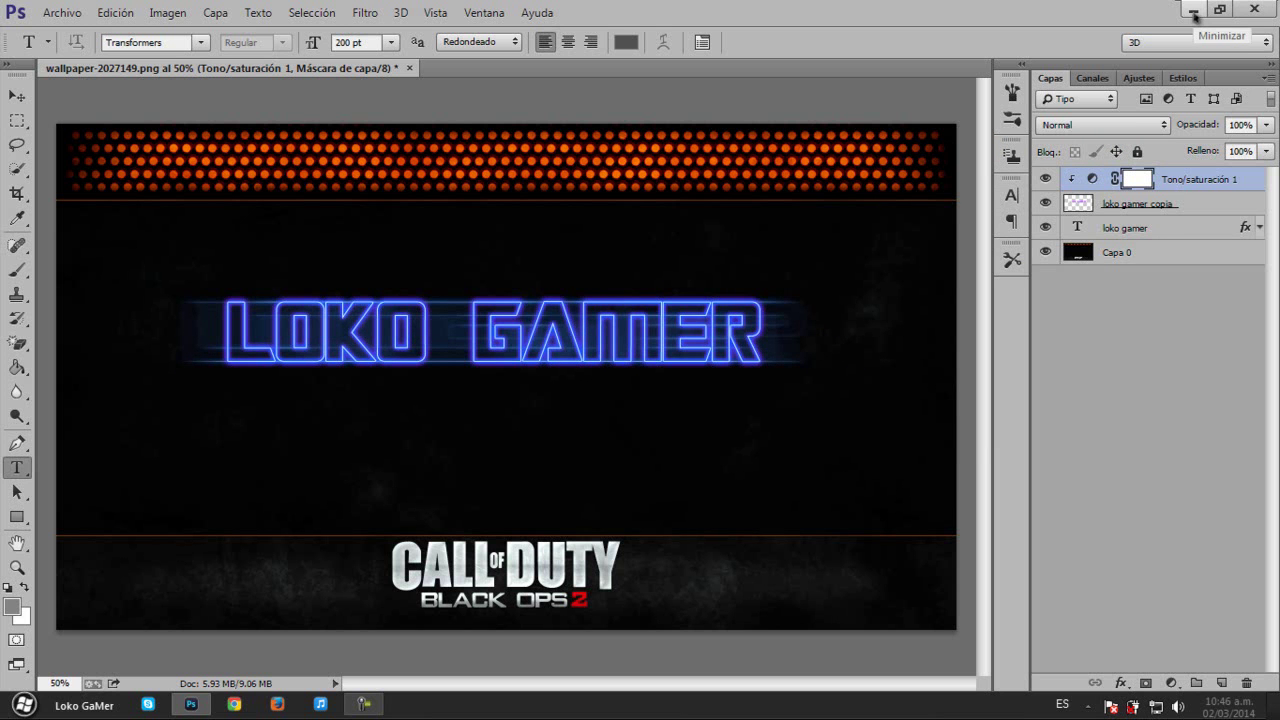
pyautogui.click(1193, 14)
pyautogui.rightClick(704, 214)
pyautogui.click(766, 263)
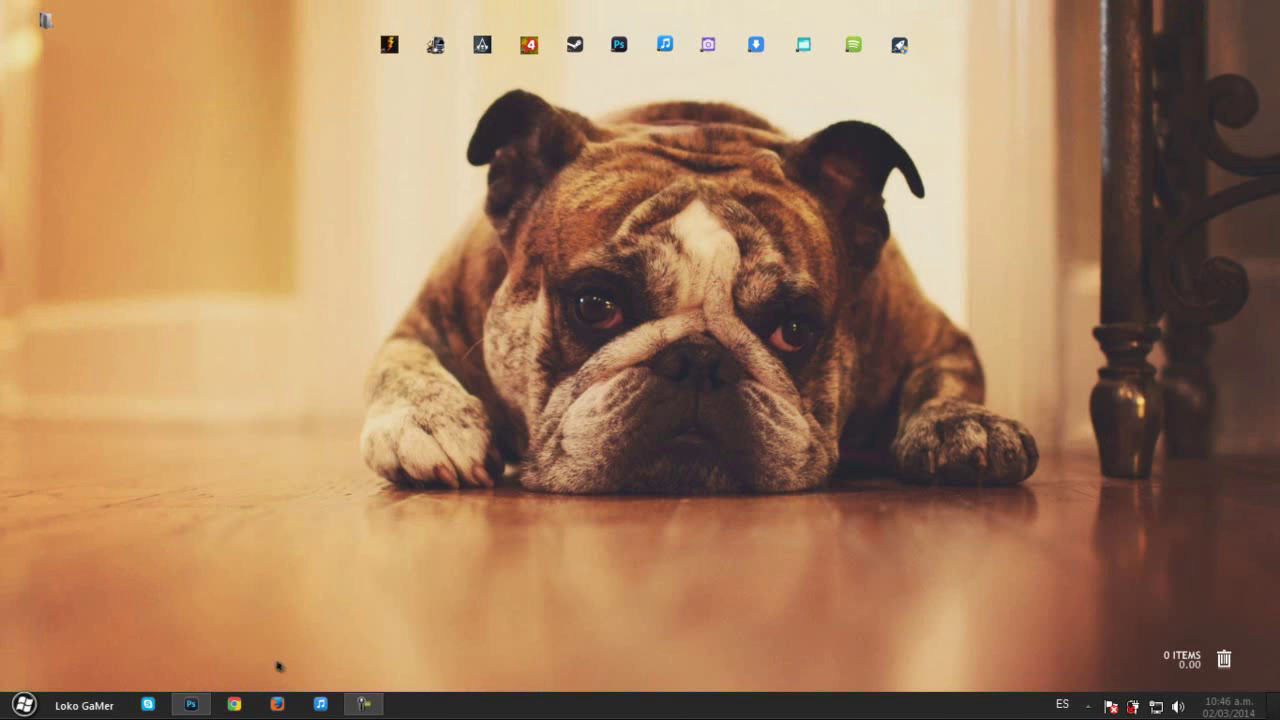
# Preview the TEXTNEON image in the TextoNeon folder, then close the folder and return to the desktop.
pyautogui.doubleClick(47, 28)
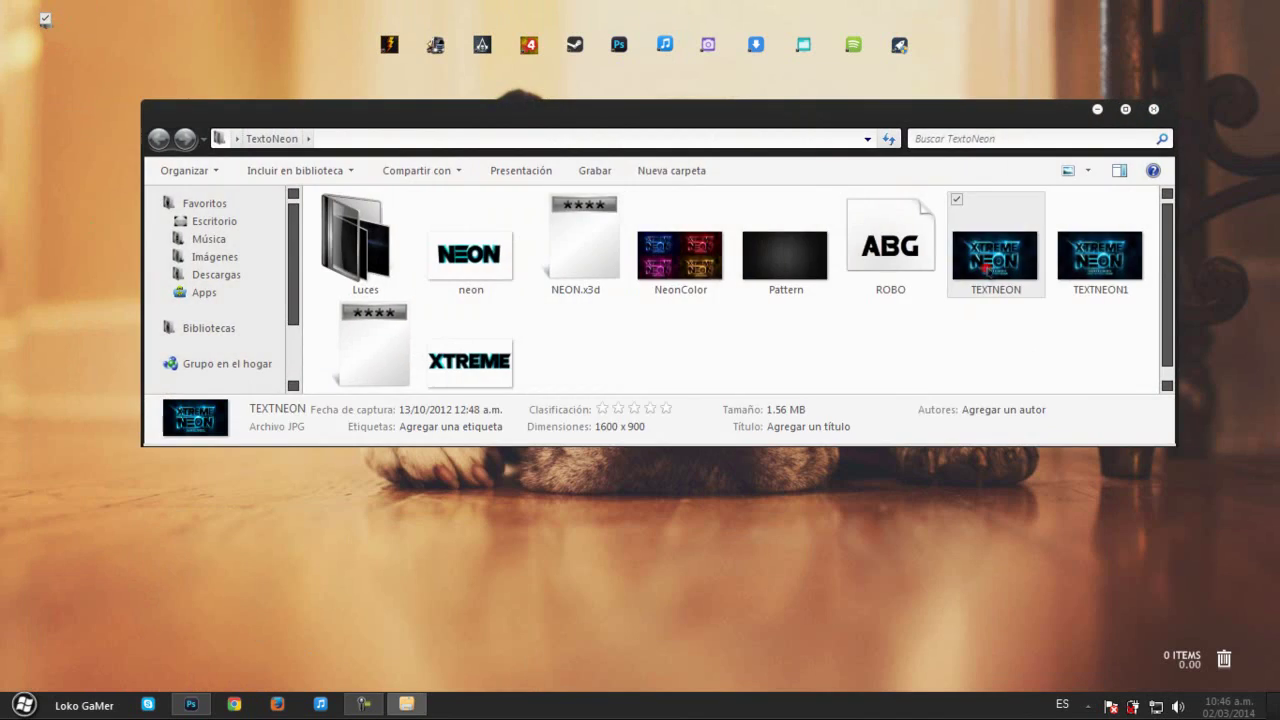
pyautogui.doubleClick(986, 266)
pyautogui.moveTo(640, 330)
pyautogui.press('Escape')
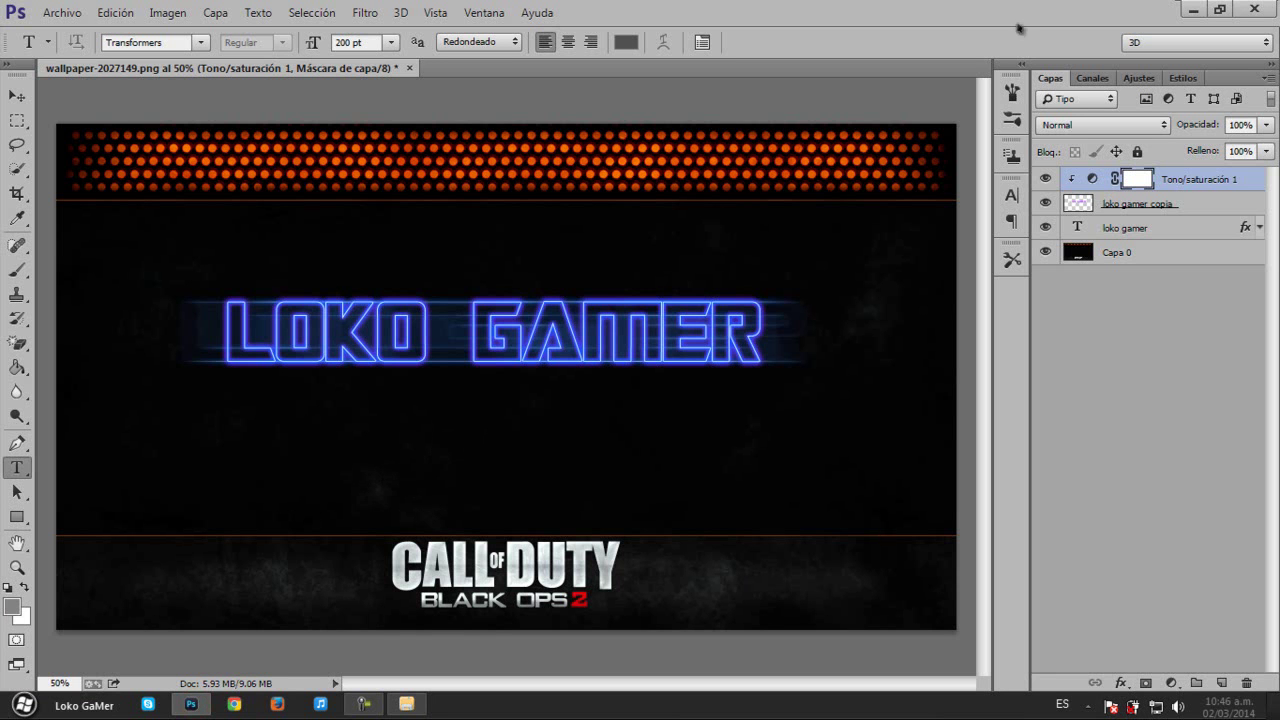
pyautogui.click(1193, 8)
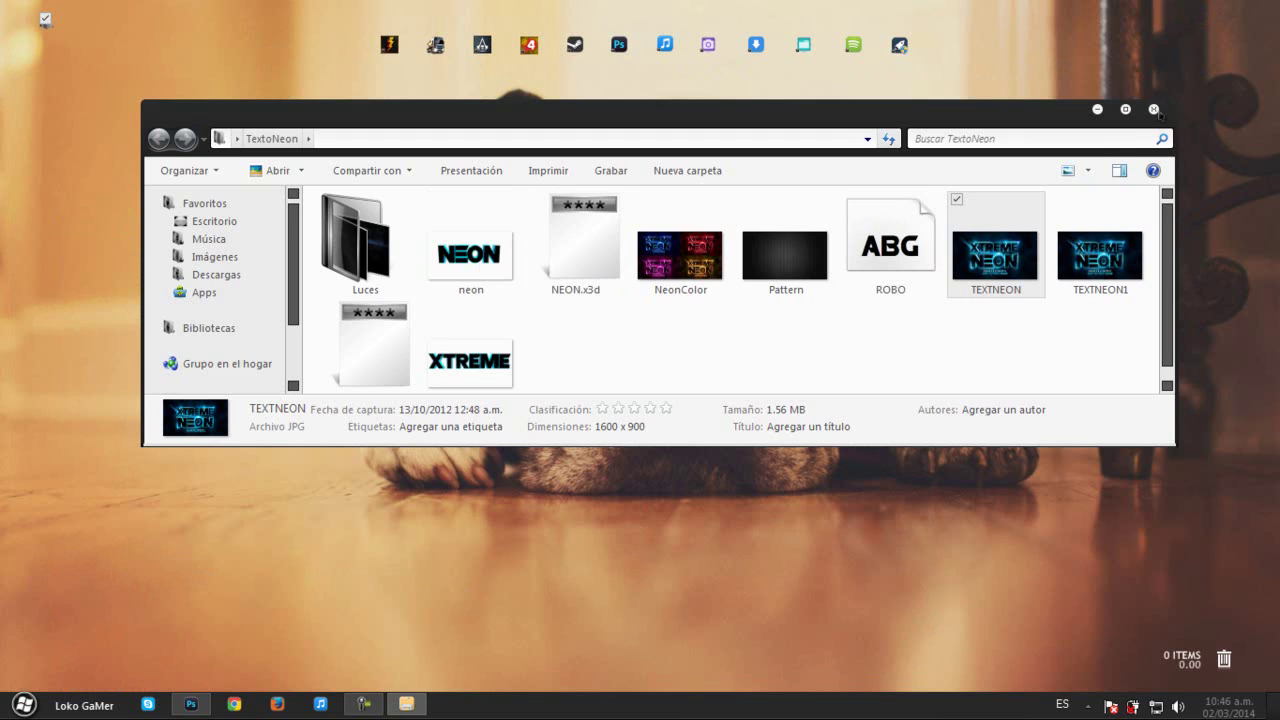
pyautogui.click(1158, 110)
pyautogui.click(364, 705)
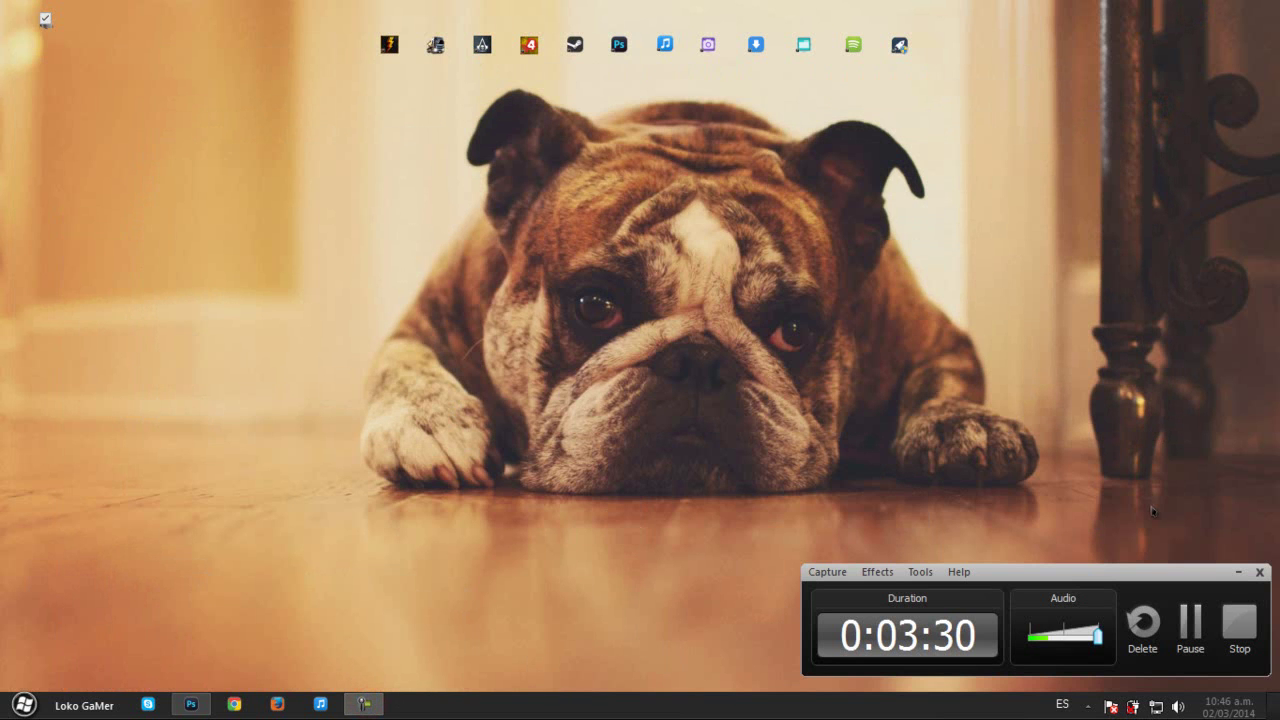